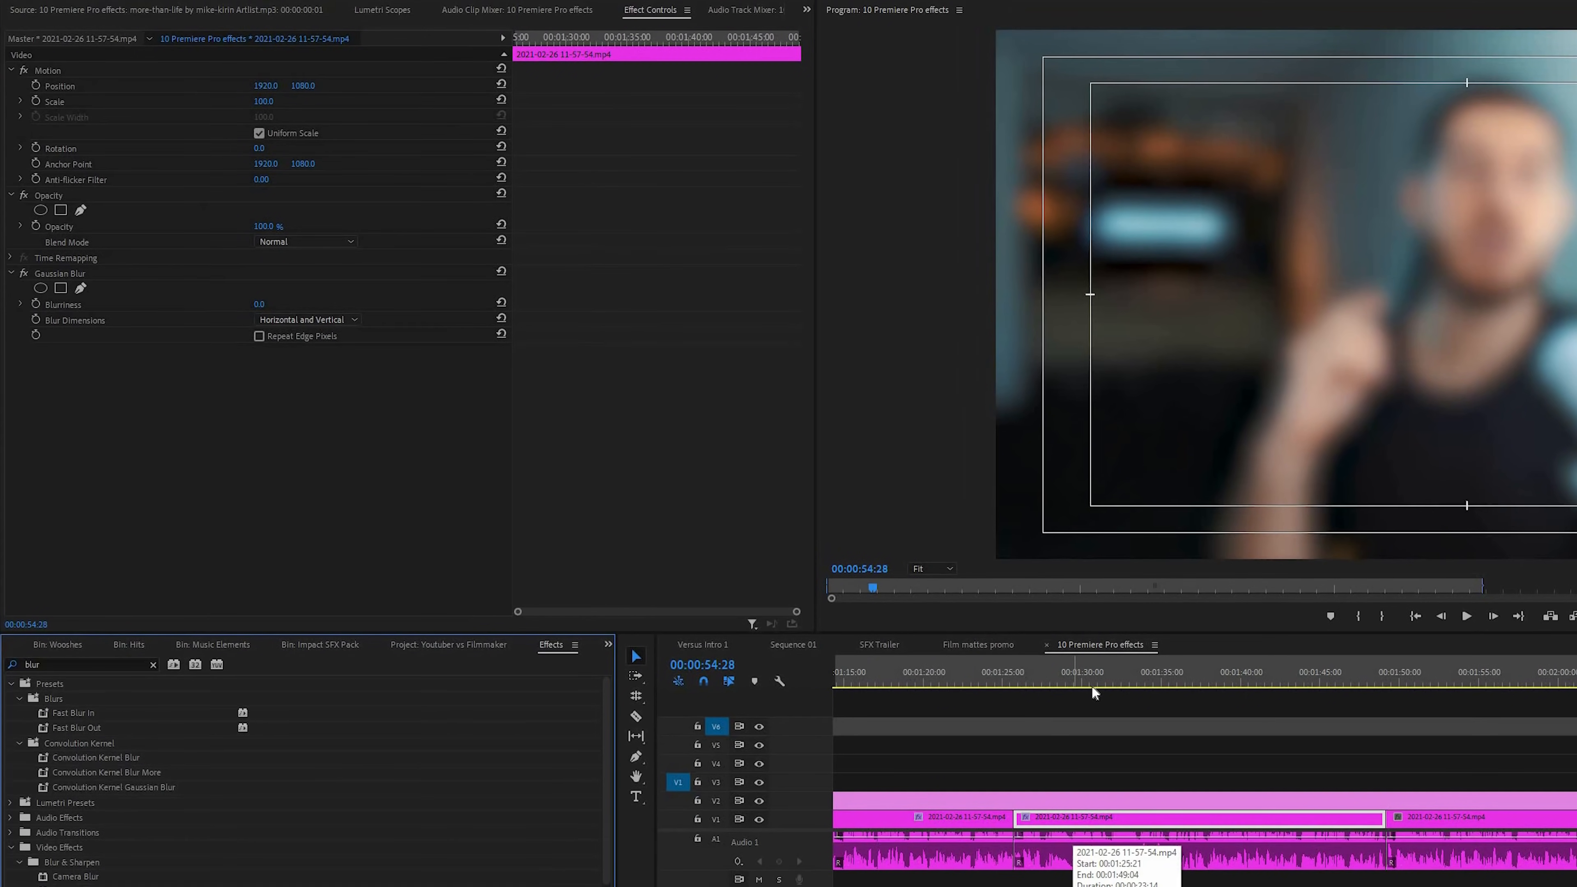
Keyframe the selected clip's Gaussian Blur blurriness from 0 at 00:01:30:23 to 63 at 00:01:33:15, and scrub back to preview it
click(1069, 680)
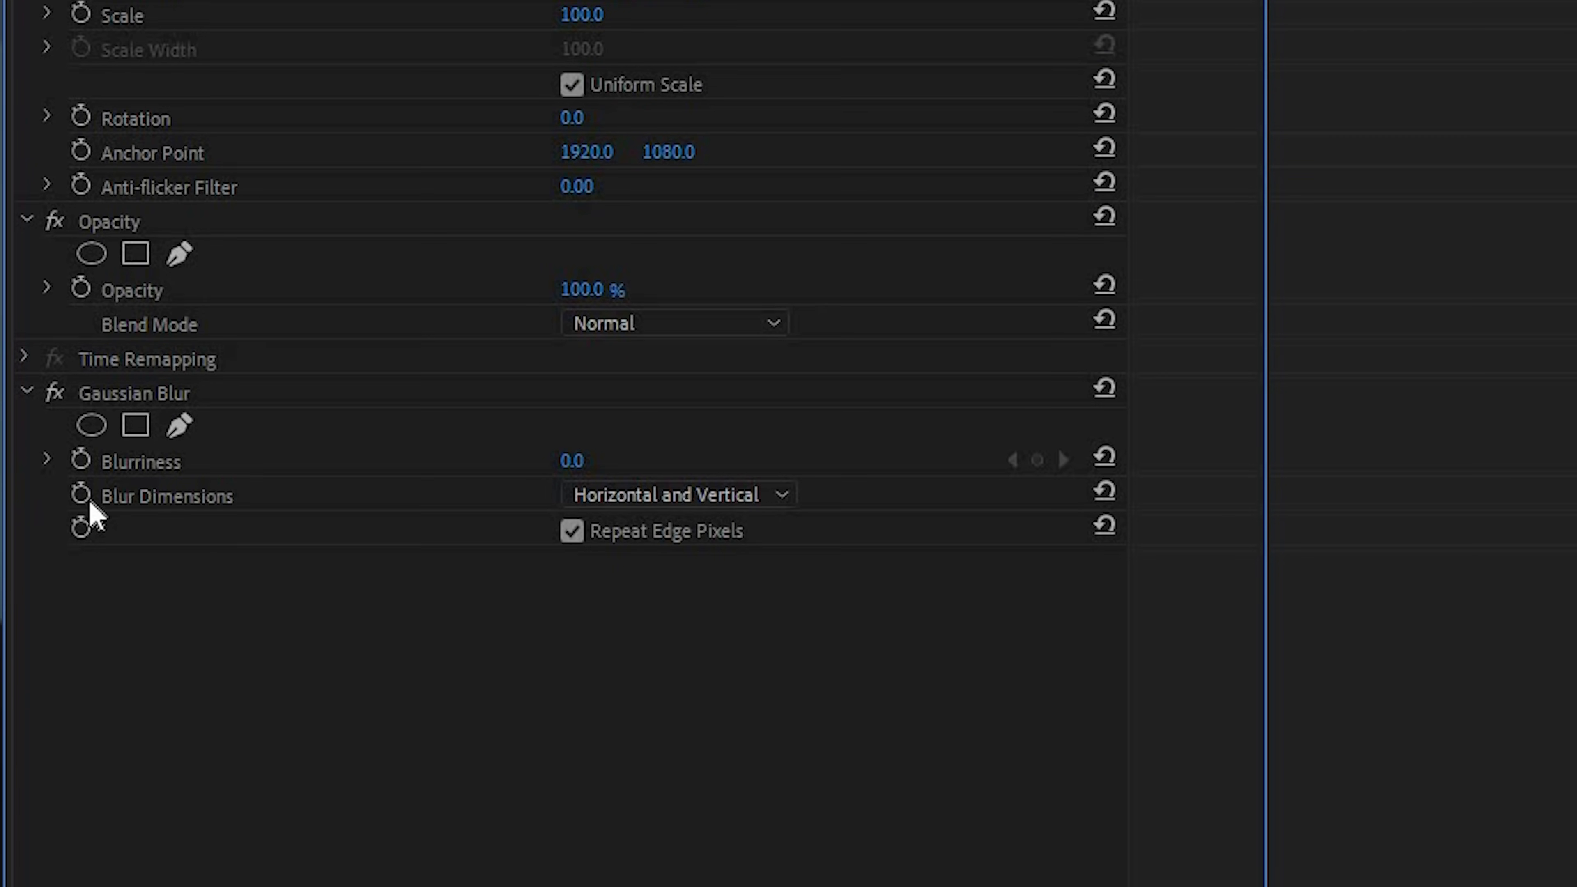
click(81, 461)
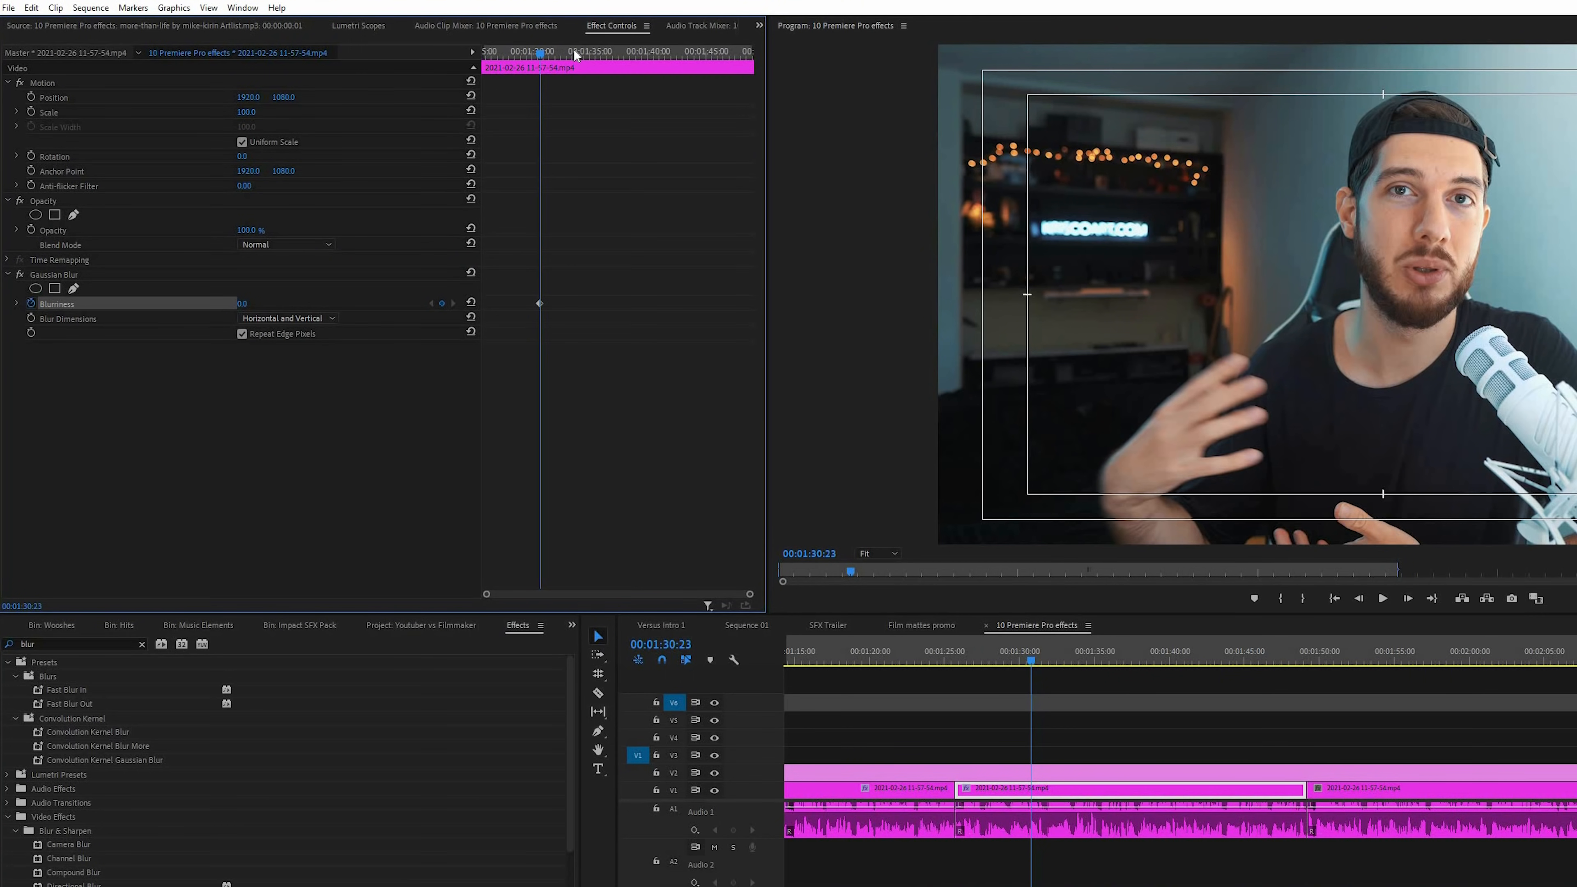
drag(540, 53, 572, 54)
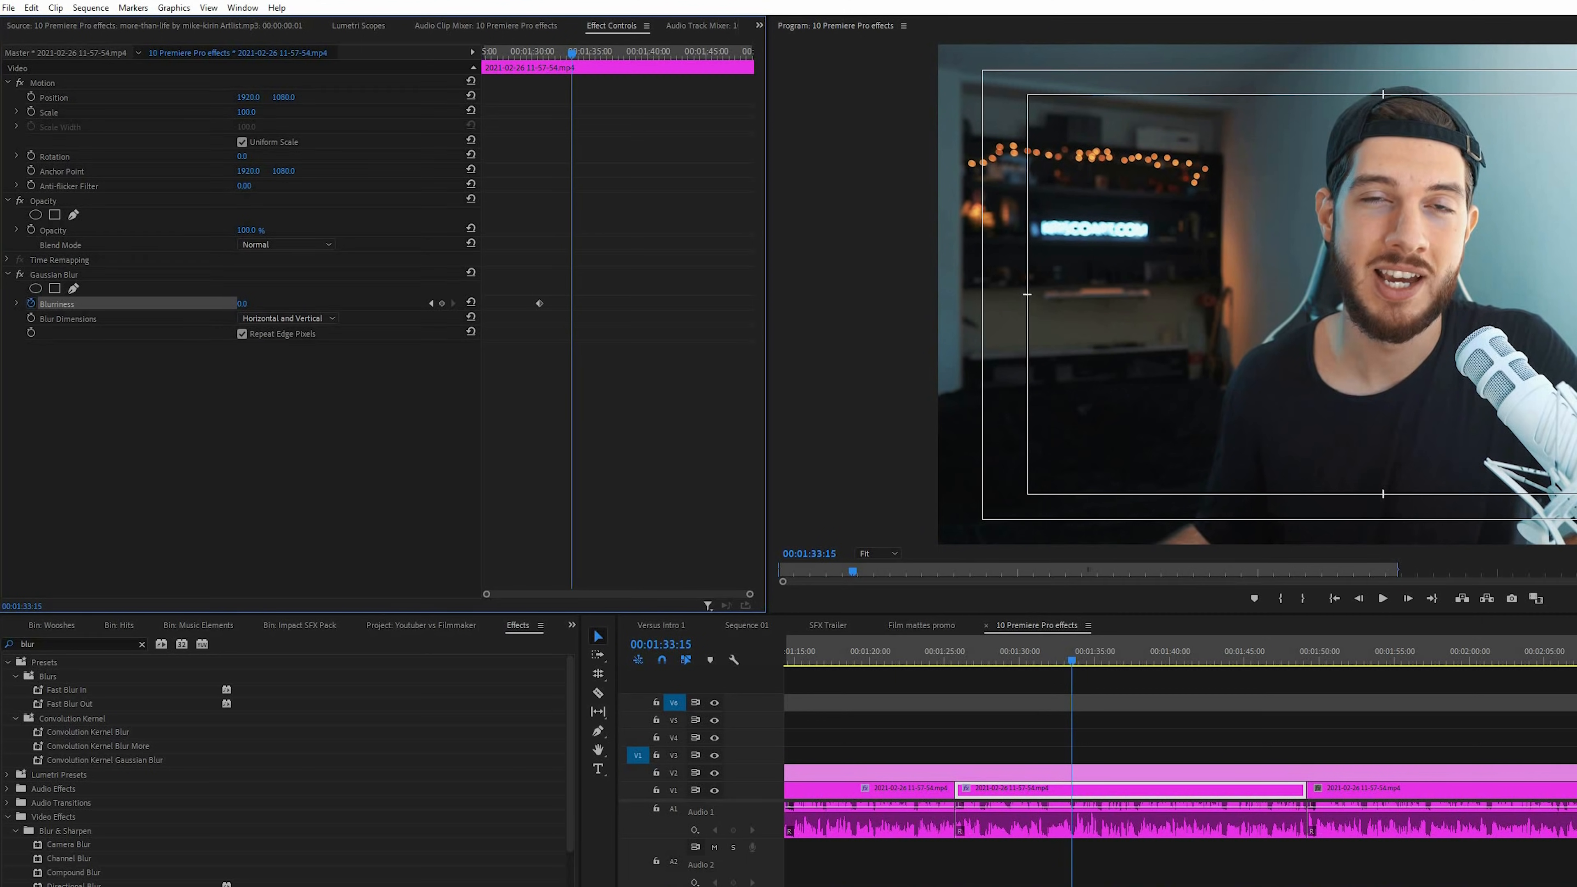
drag(242, 303, 260, 305)
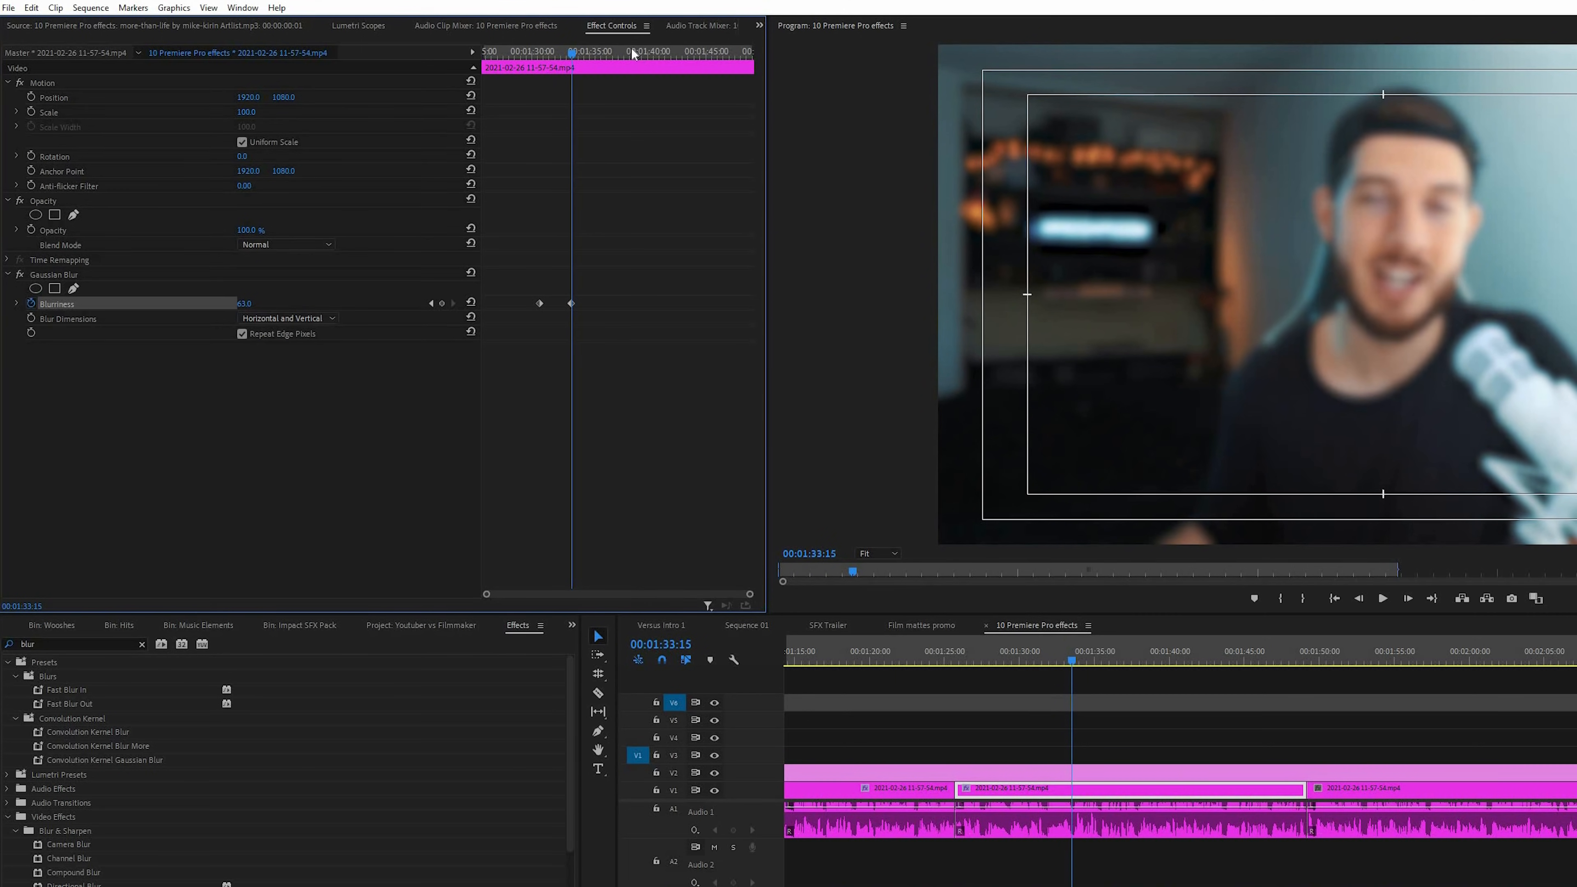
mouse_move(540, 55)
mouse_down()
mouse_move(579, 58)
mouse_move(531, 62)
mouse_up()
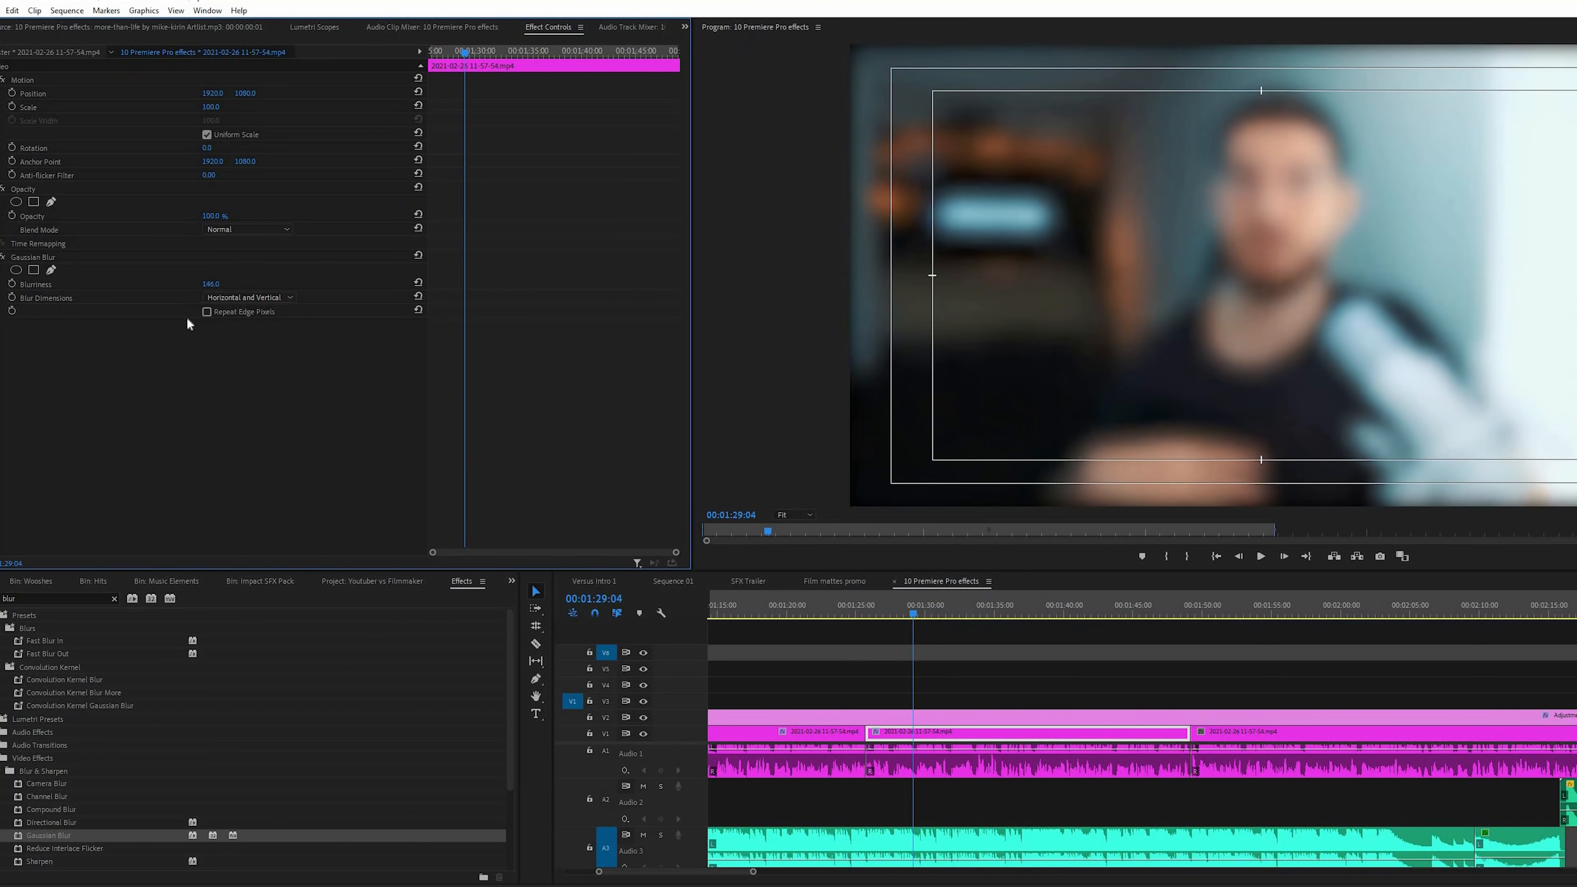
Draw a closed freeform mask around the man on the adjustment layer's Gaussian Blur
drag(187, 319, 149, 304)
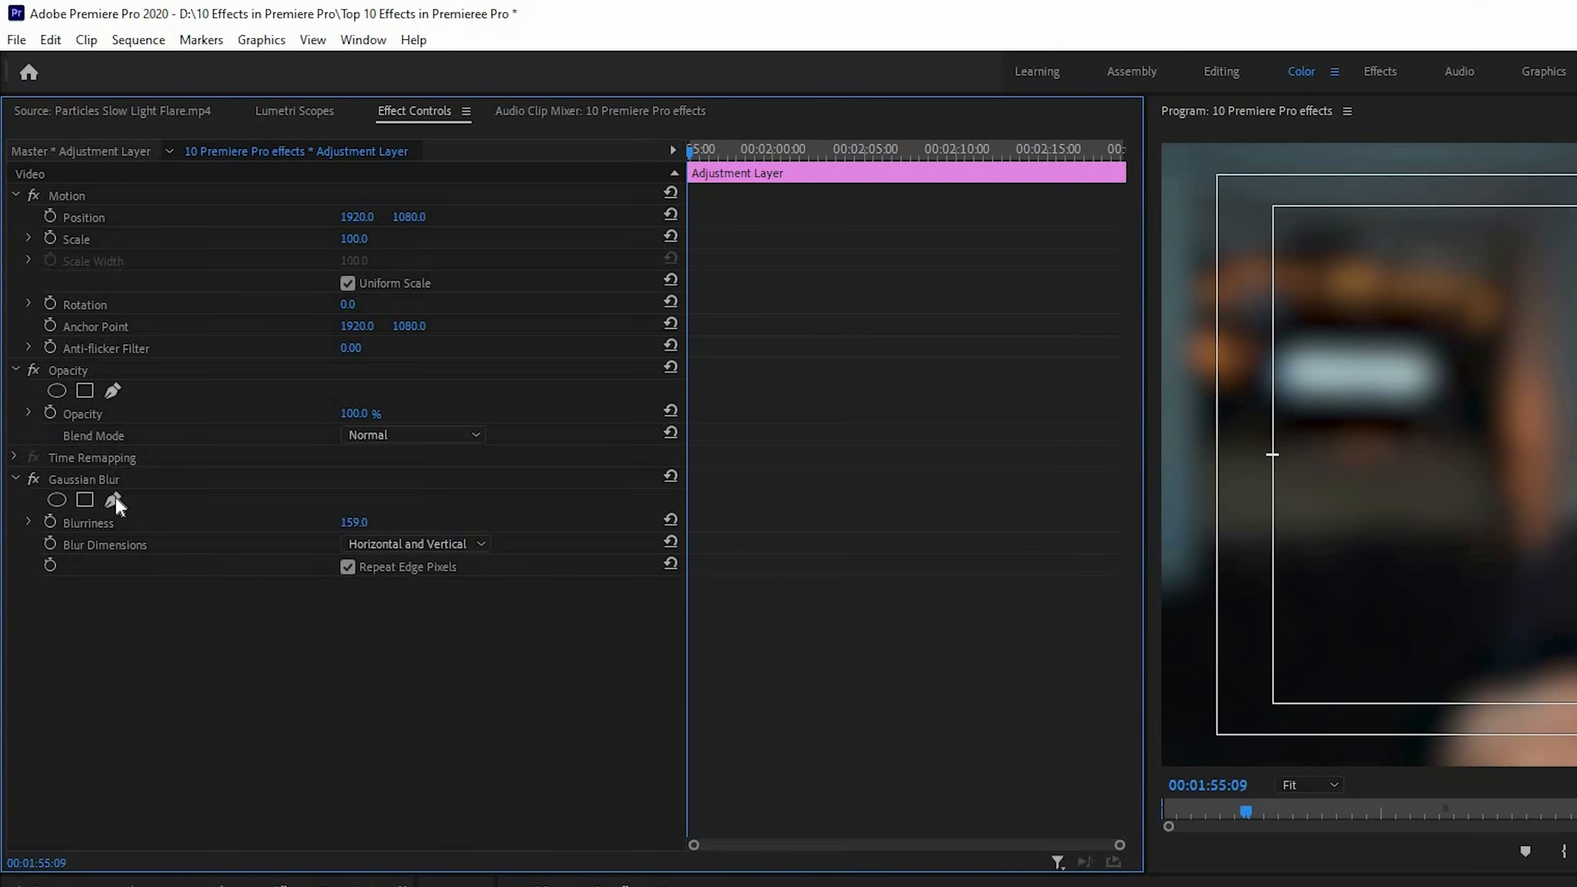
click(112, 499)
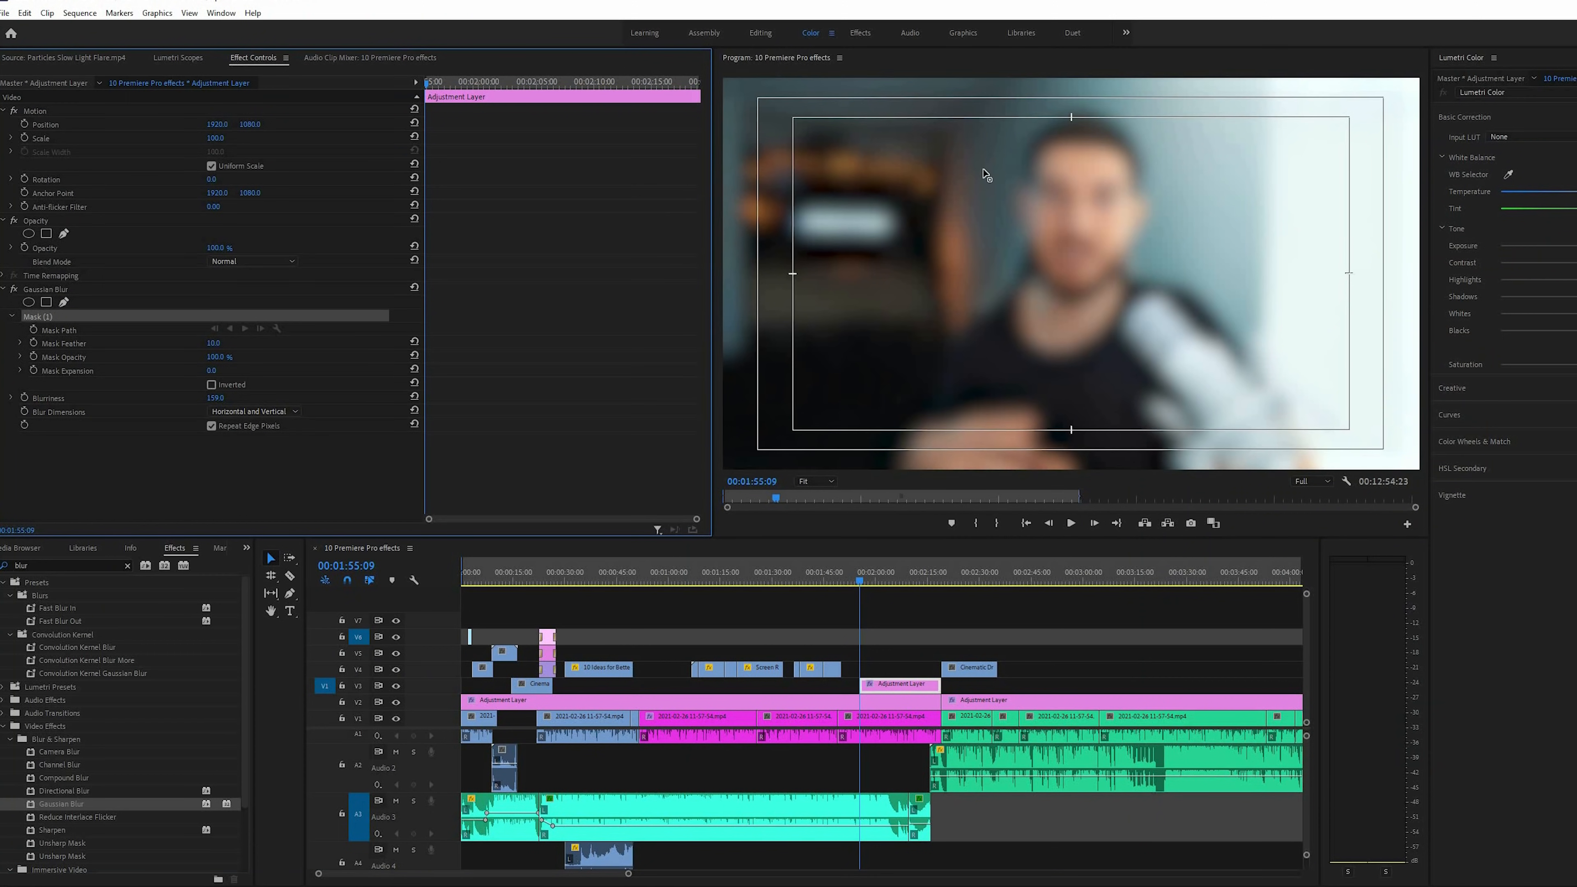
click(1057, 112)
drag(910, 462, 952, 485)
drag(1300, 451, 1301, 343)
drag(1244, 317, 1159, 238)
drag(1164, 142, 1134, 108)
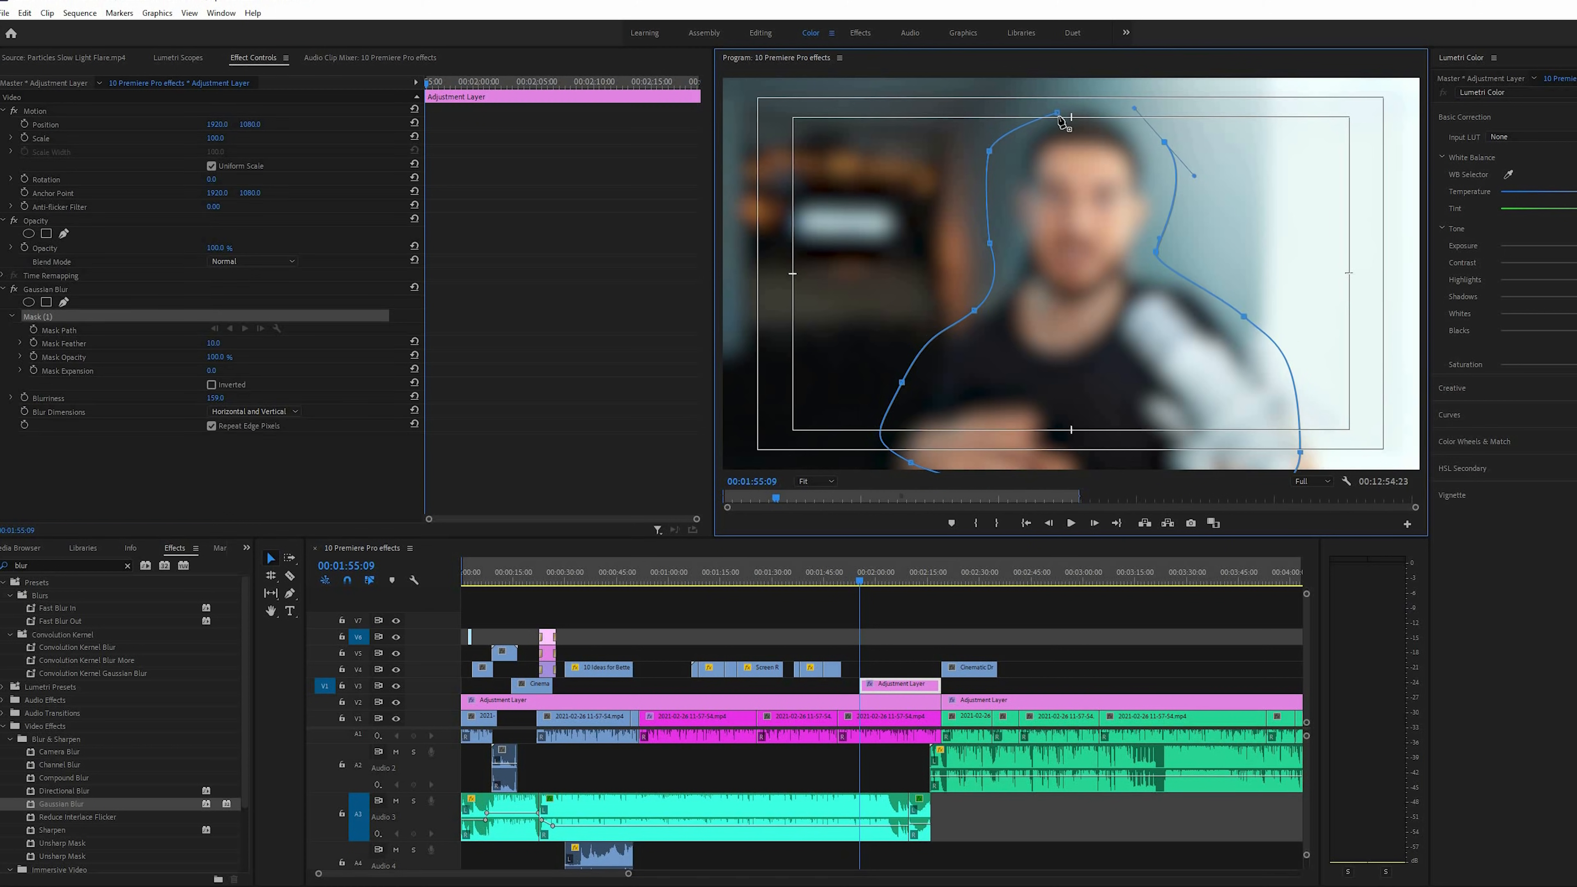
click(1022, 133)
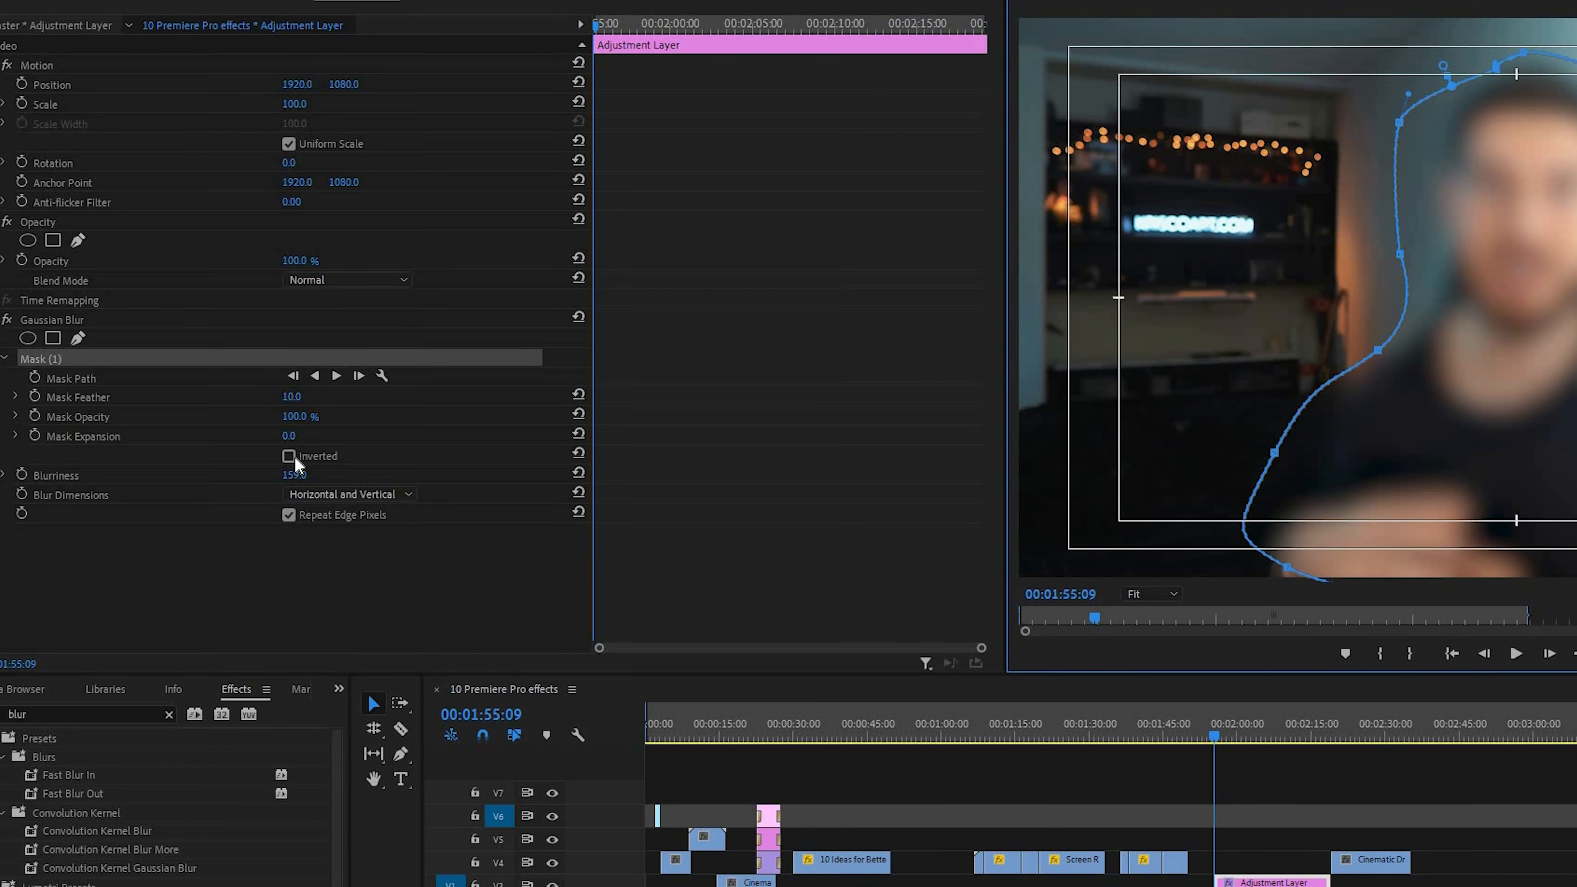
Invert the blur mask so only the background is blurred, and increase the mask feather
click(294, 457)
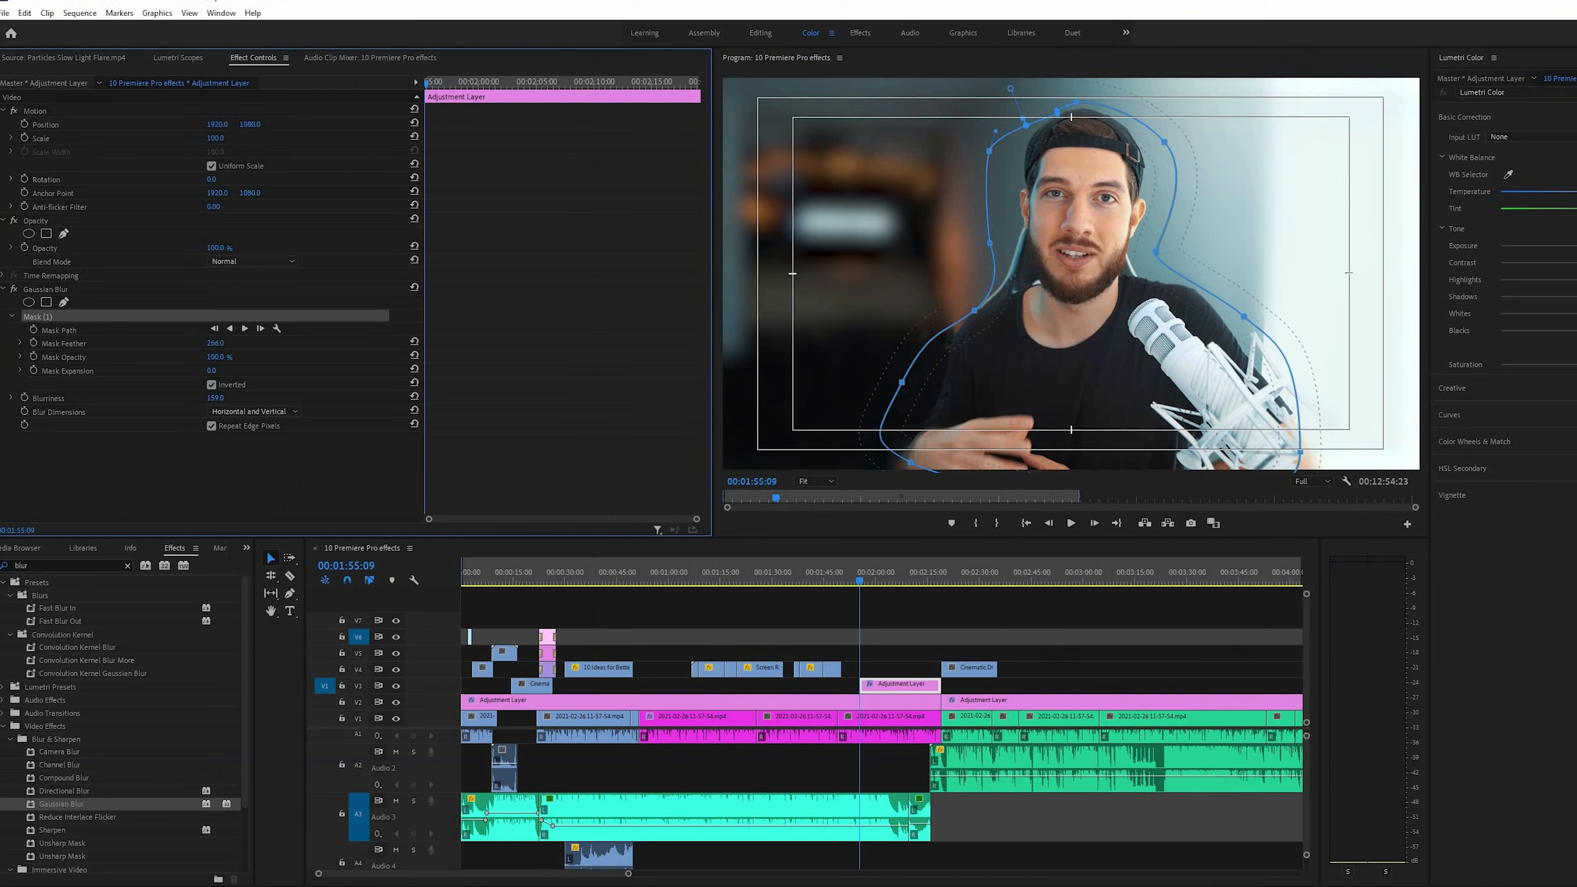
drag(216, 344, 366, 343)
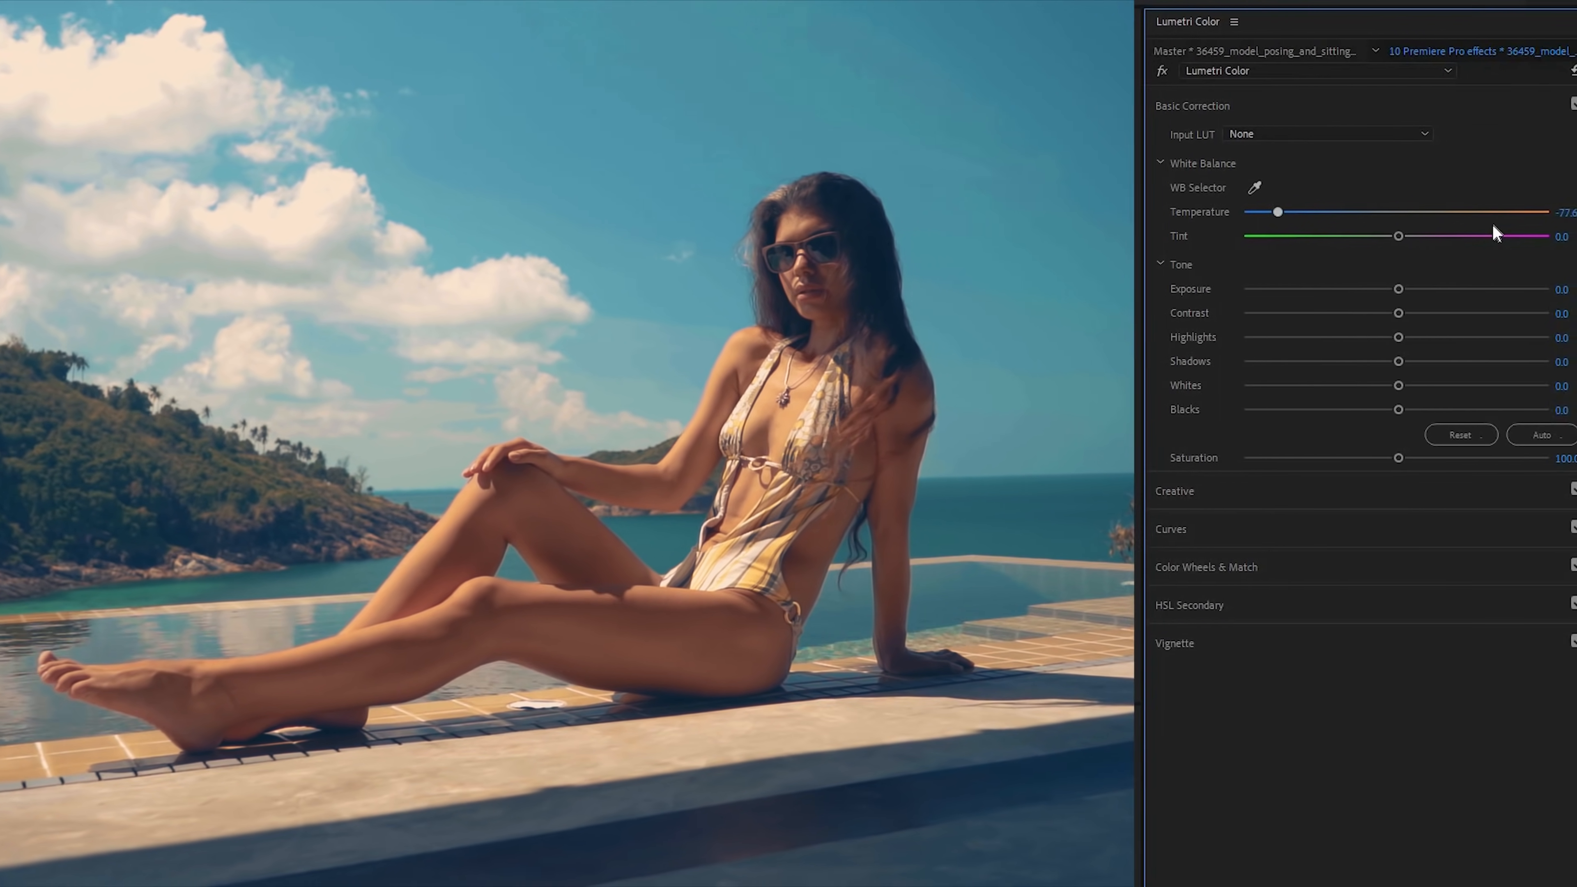
Grade the poolside clip in Lumetri Color with basic adjustments and the A7s Cine.C0052 look at 43 intensity
drag(1492, 214, 1436, 359)
drag(1336, 337, 1350, 337)
drag(1423, 362, 1438, 361)
click(1169, 491)
click(1212, 172)
click(1220, 213)
drag(1393, 420, 1302, 422)
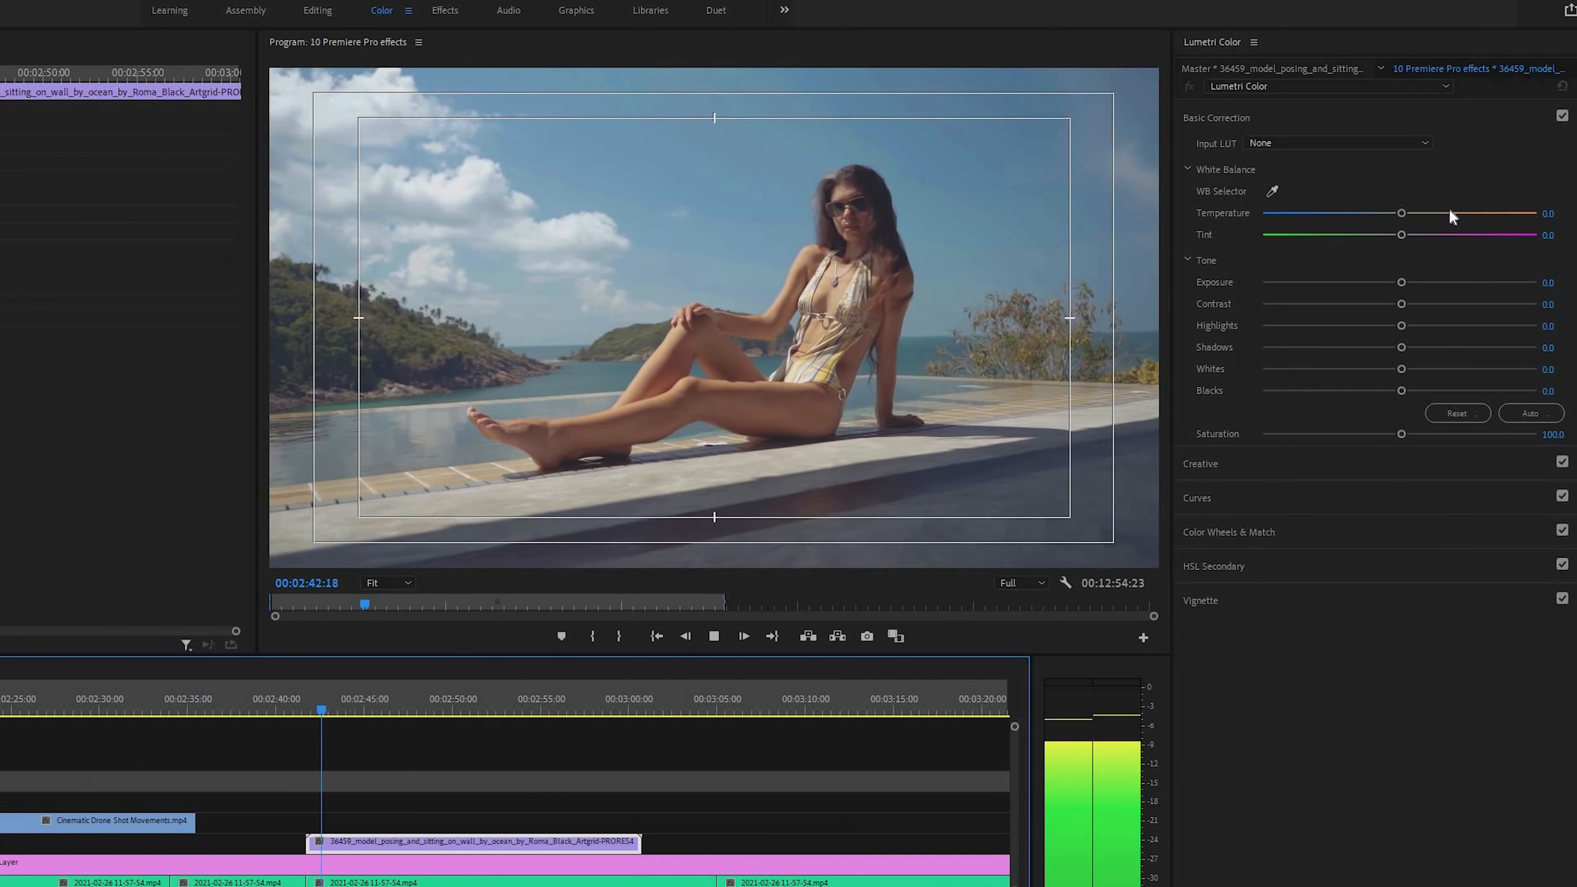
Warm the poolside clip to a temperature of 22.4, raise its shadows to 21.2 and lower its highlights to about -33.9
click(1450, 213)
drag(1485, 224, 1421, 227)
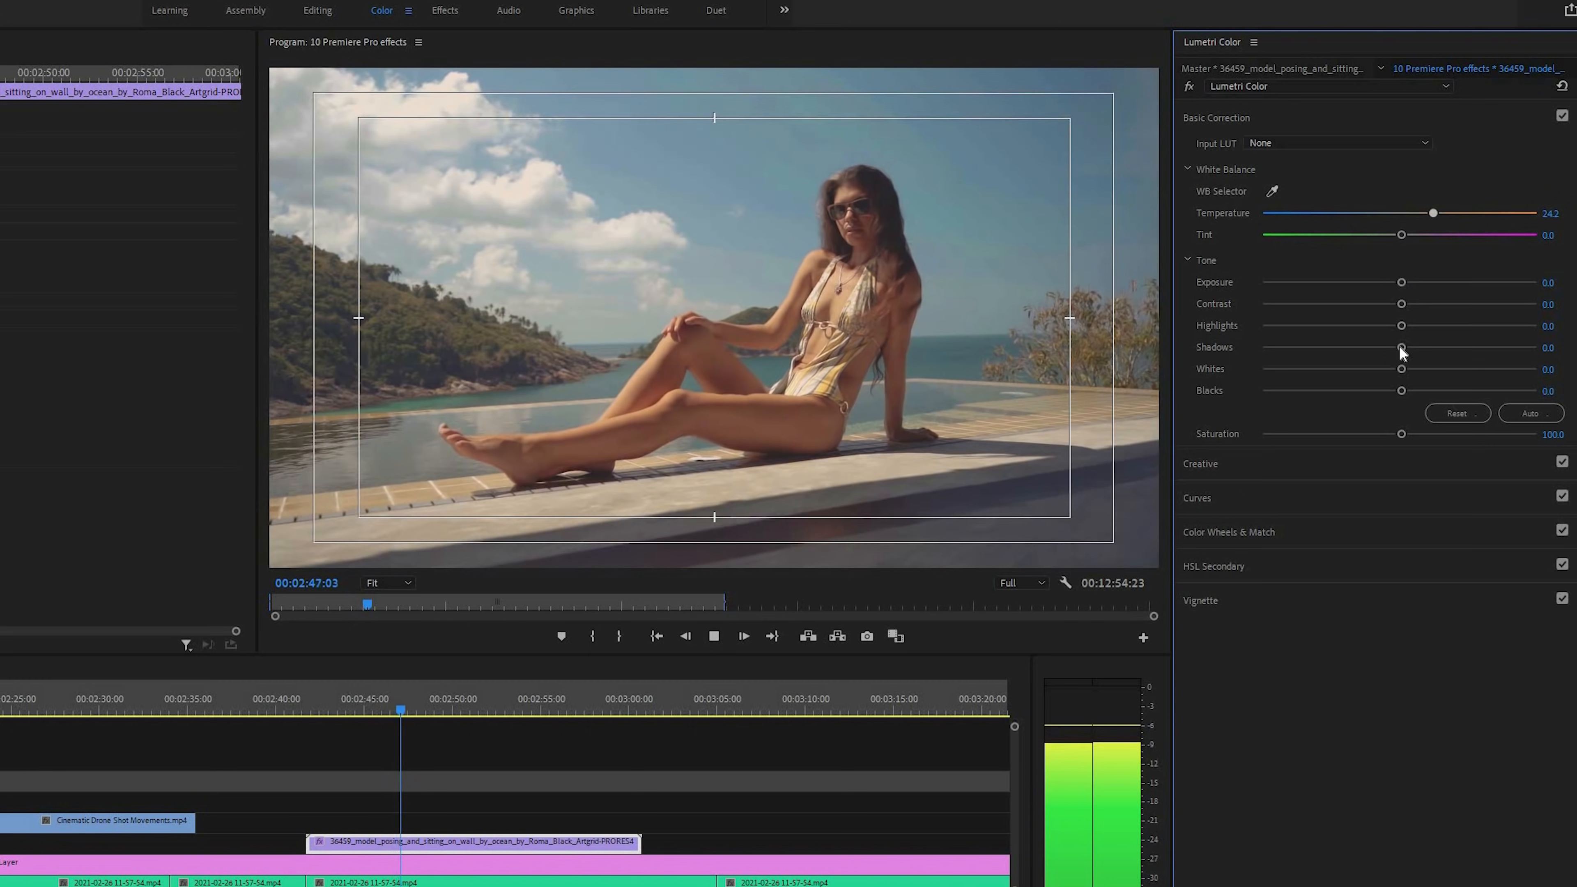
click(1429, 347)
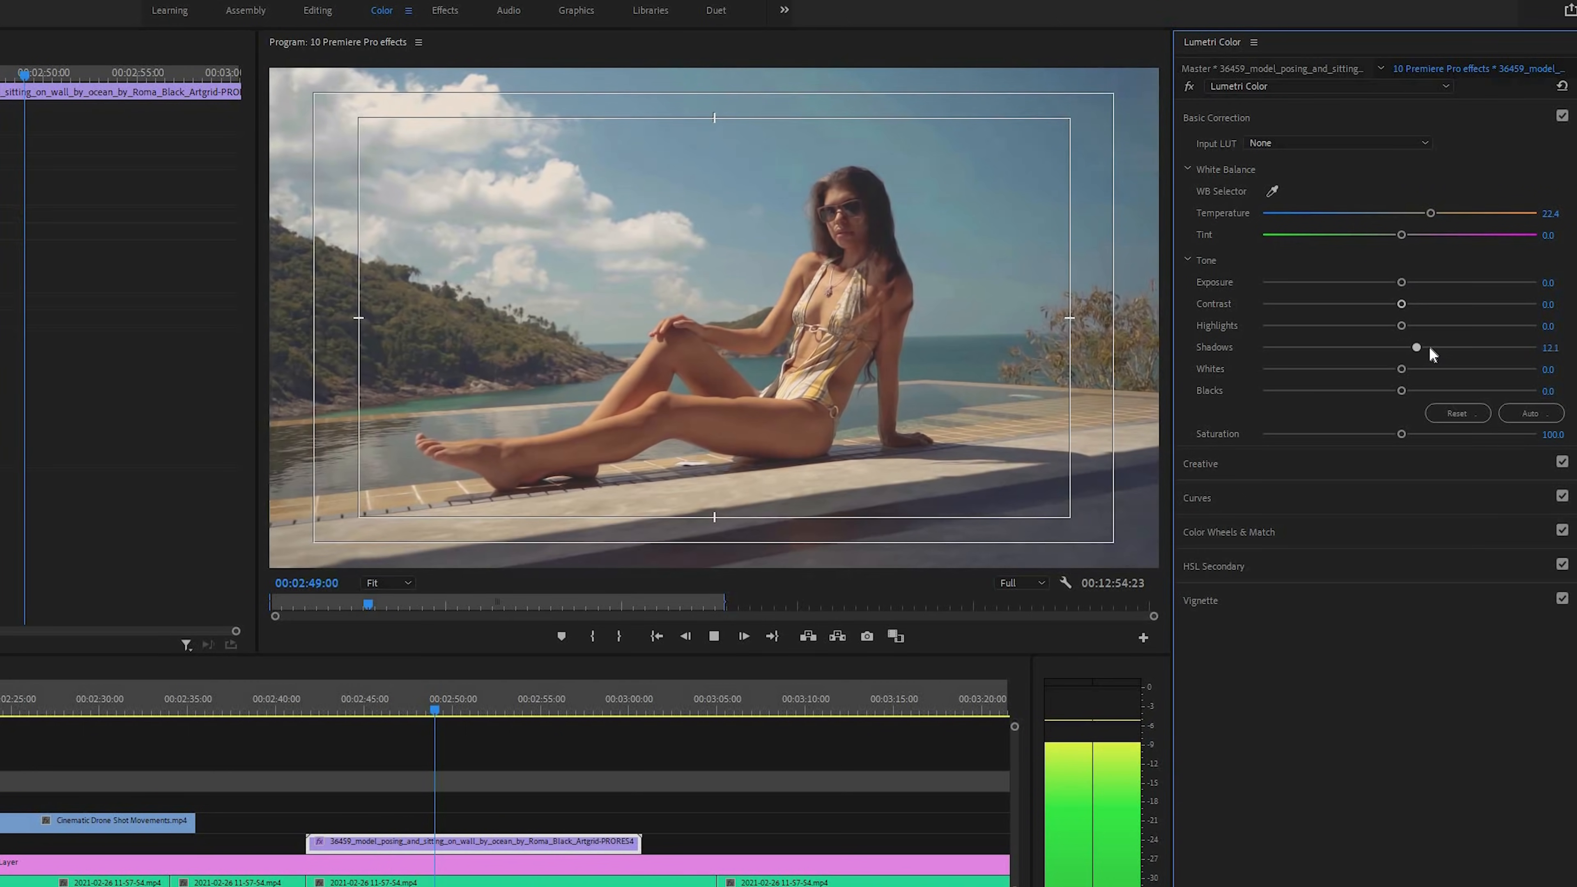
drag(1401, 327, 1340, 327)
key(space)
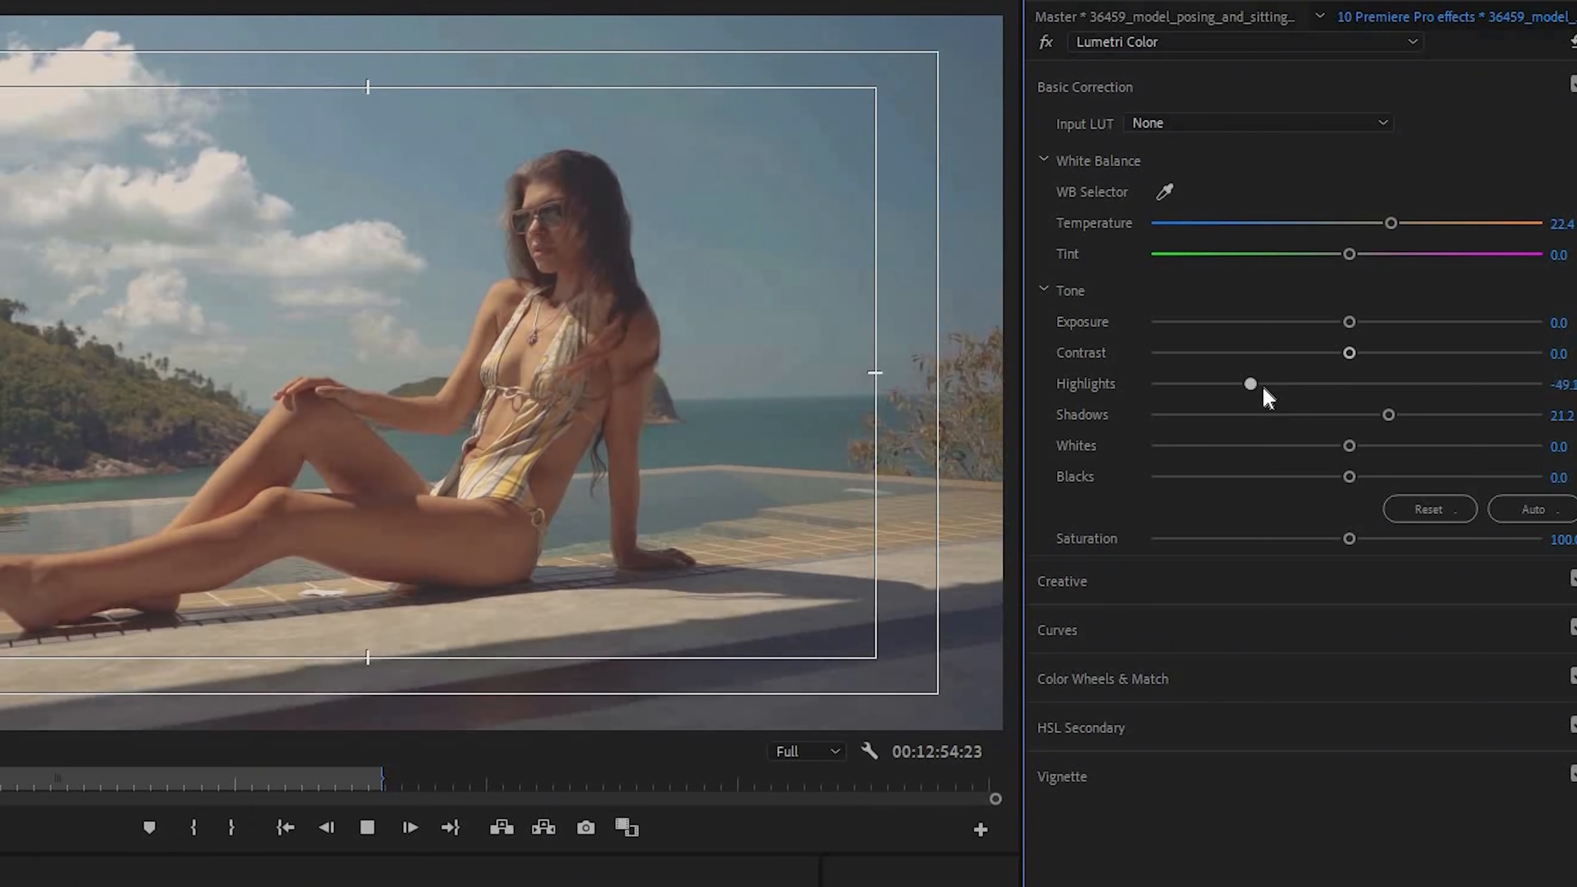
Refine the clip's tone by setting highlights to -26.7, shadows to 31.5 and contrast to 61.2
drag(1260, 395, 1267, 420)
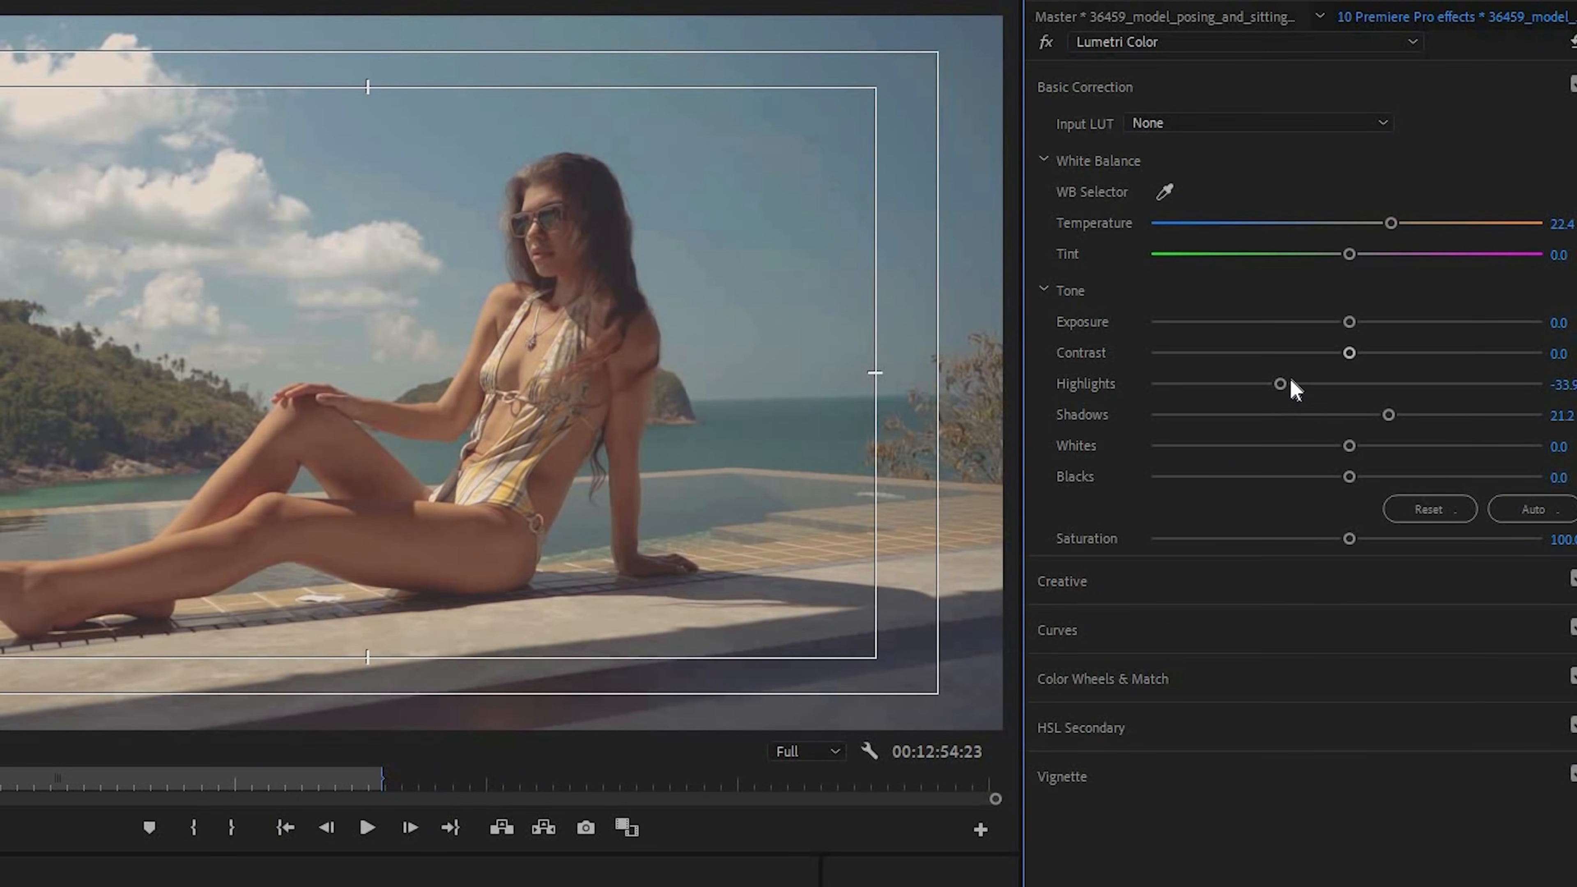
drag(1287, 382, 1293, 383)
drag(1408, 419, 1408, 419)
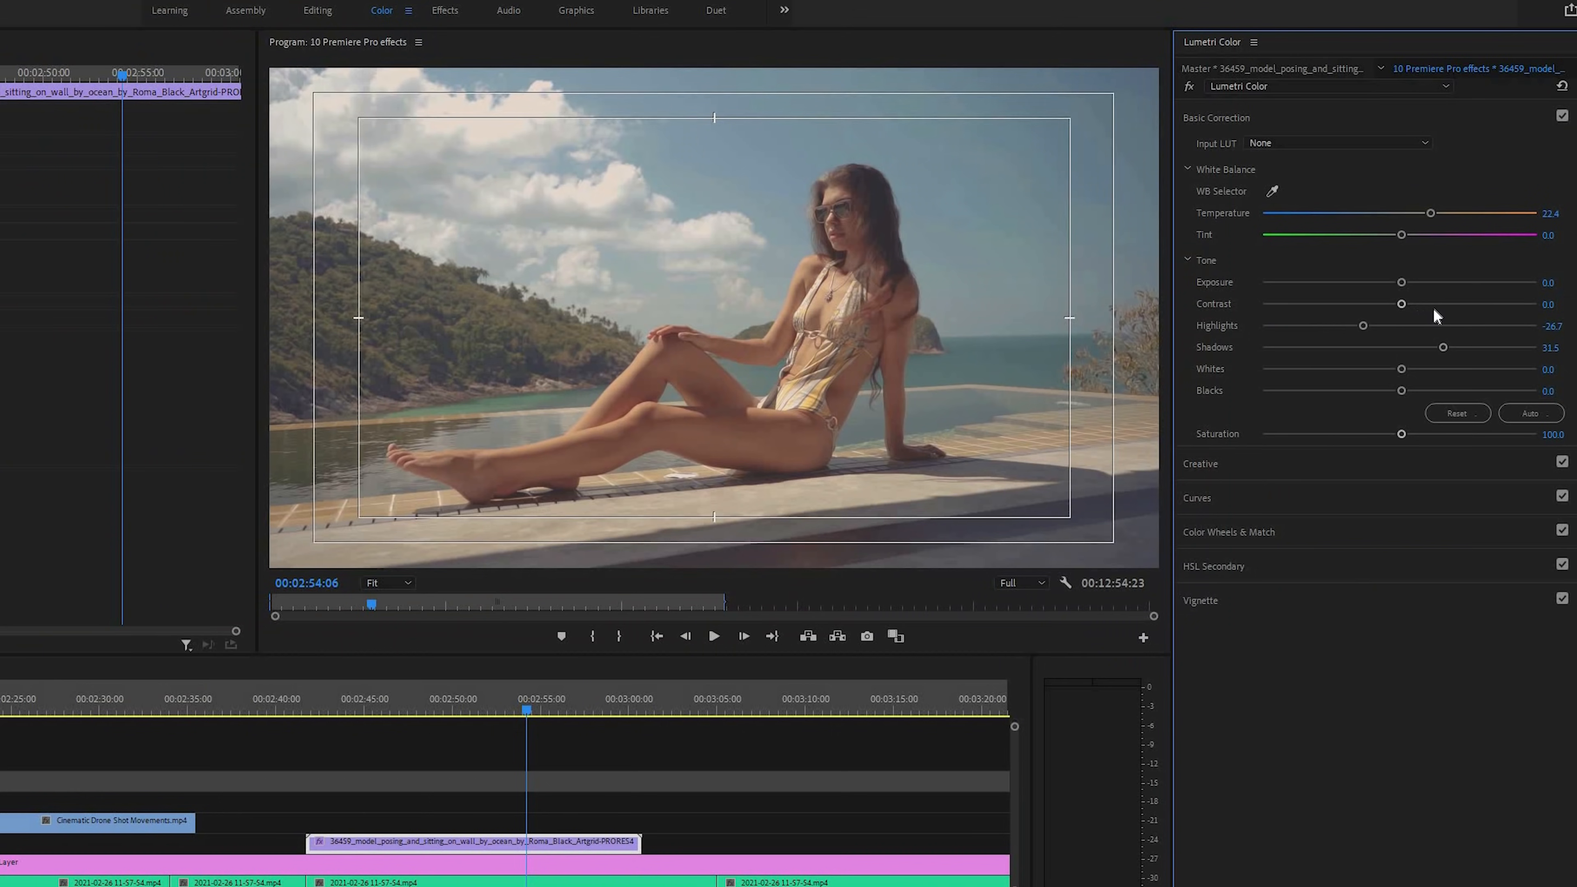
drag(1440, 309, 1473, 311)
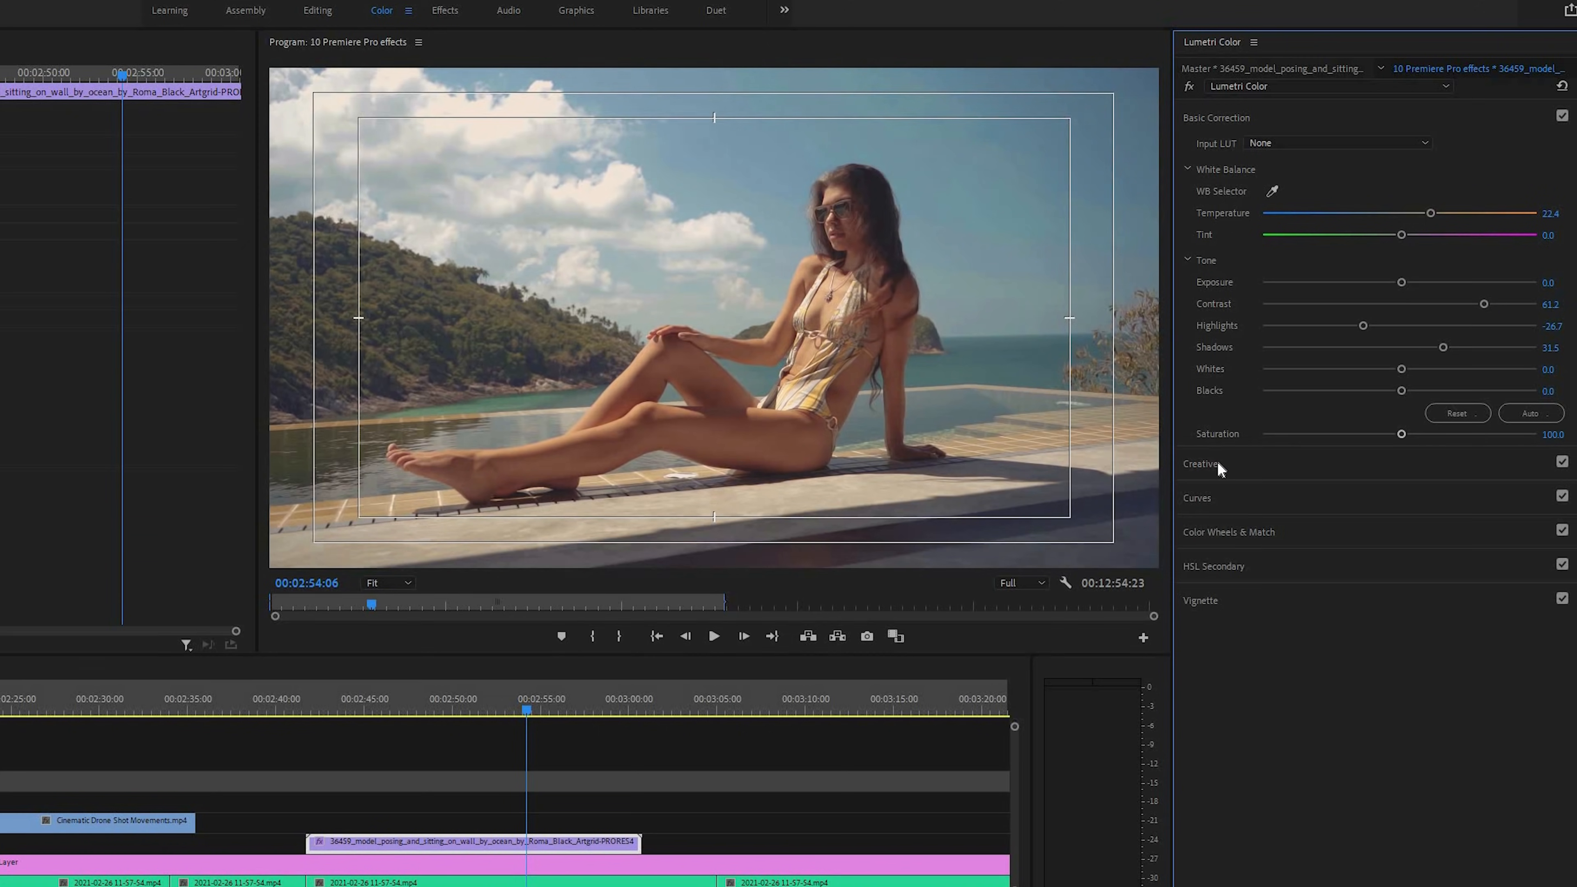
Load the LUT file A7s Cine.C0052.cube from the ASSETS folder as the clip's creative look
click(1201, 463)
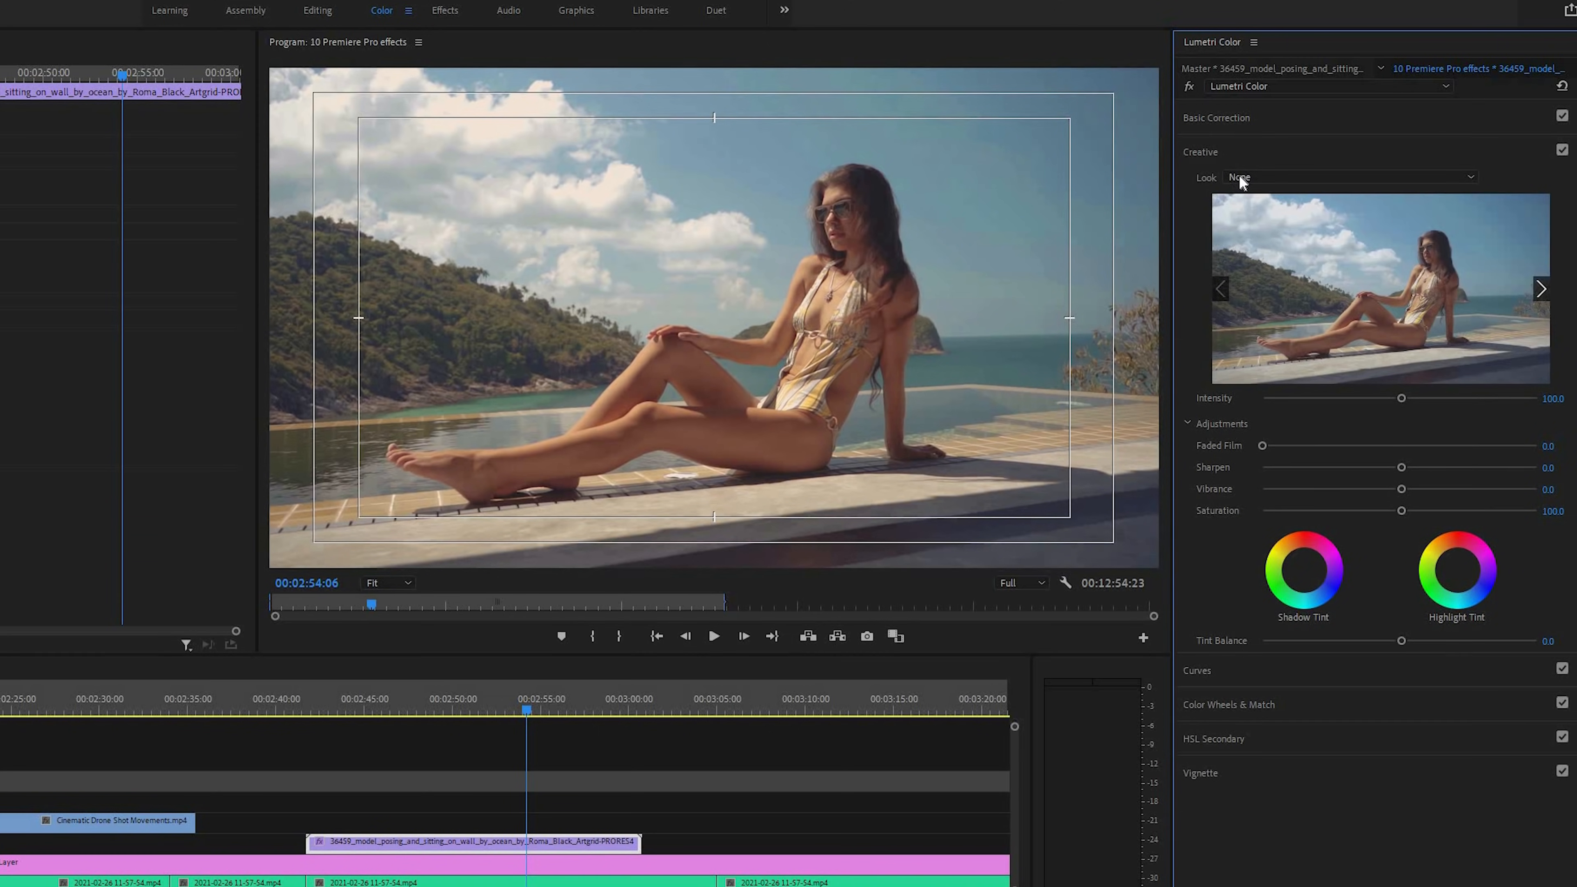
click(1253, 177)
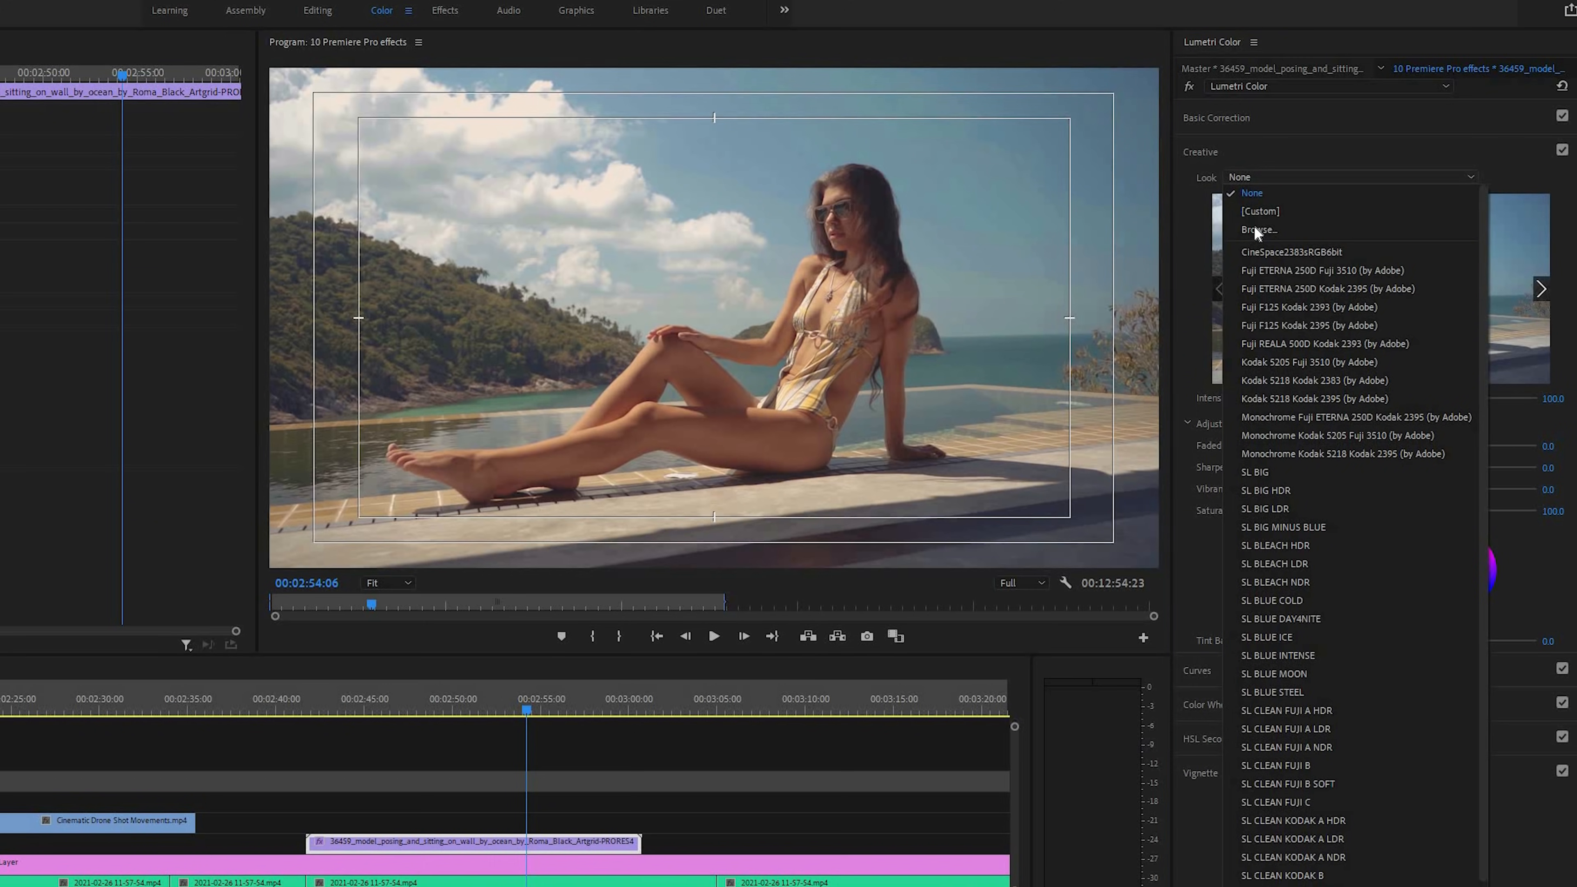
click(1254, 231)
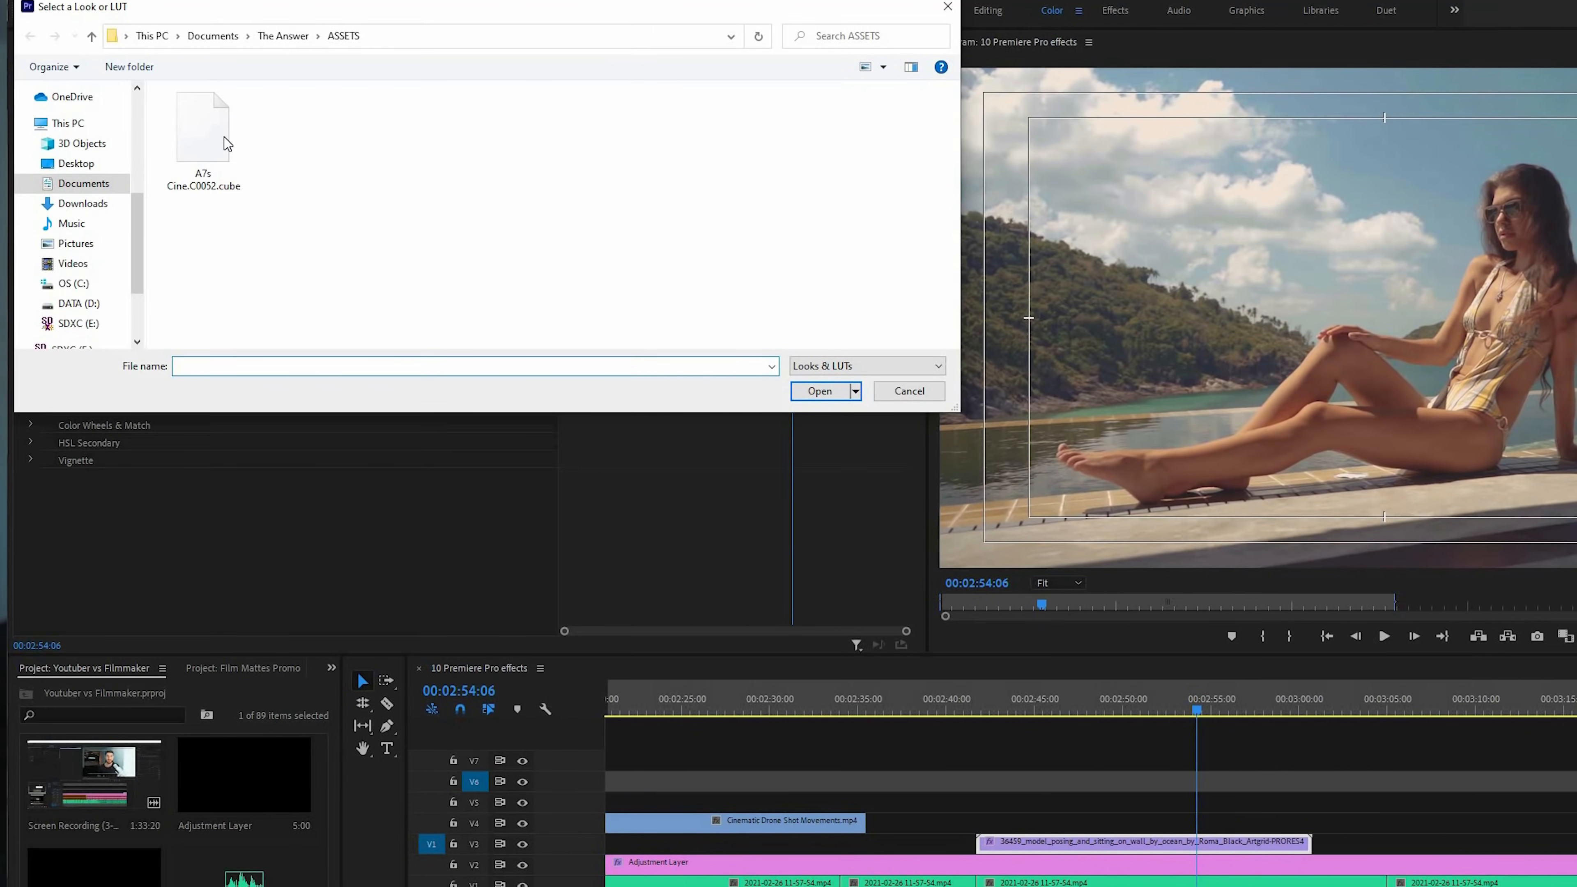
click(224, 137)
key(Return)
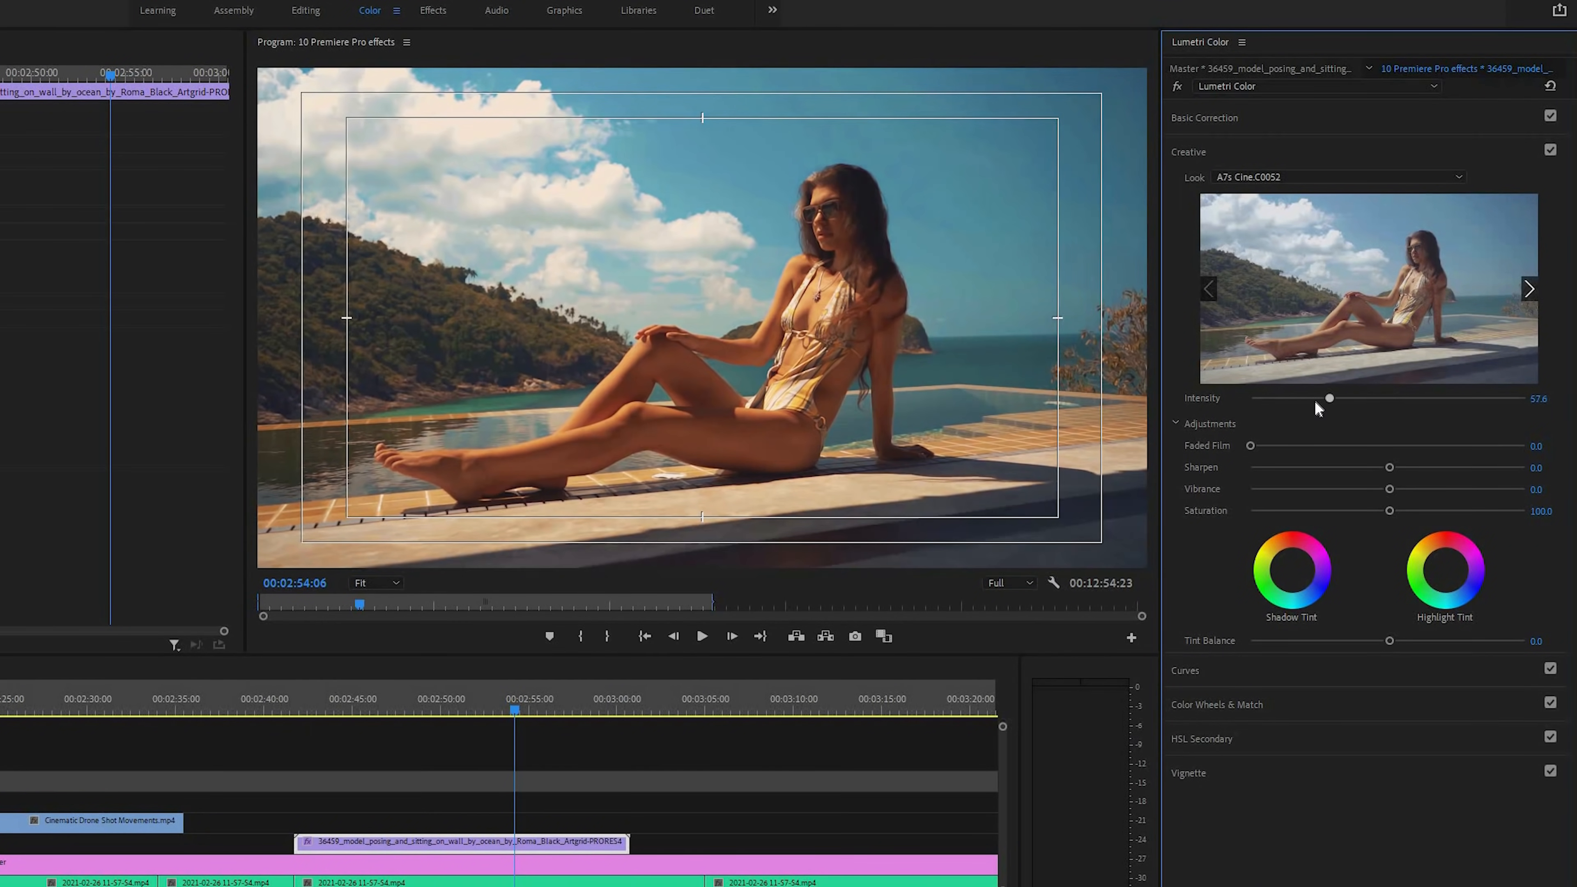
Lower the intensity of the A7s Cine.C0052 look and fine-tune the creative saturation
click(1325, 400)
click(1310, 401)
double_click(1308, 399)
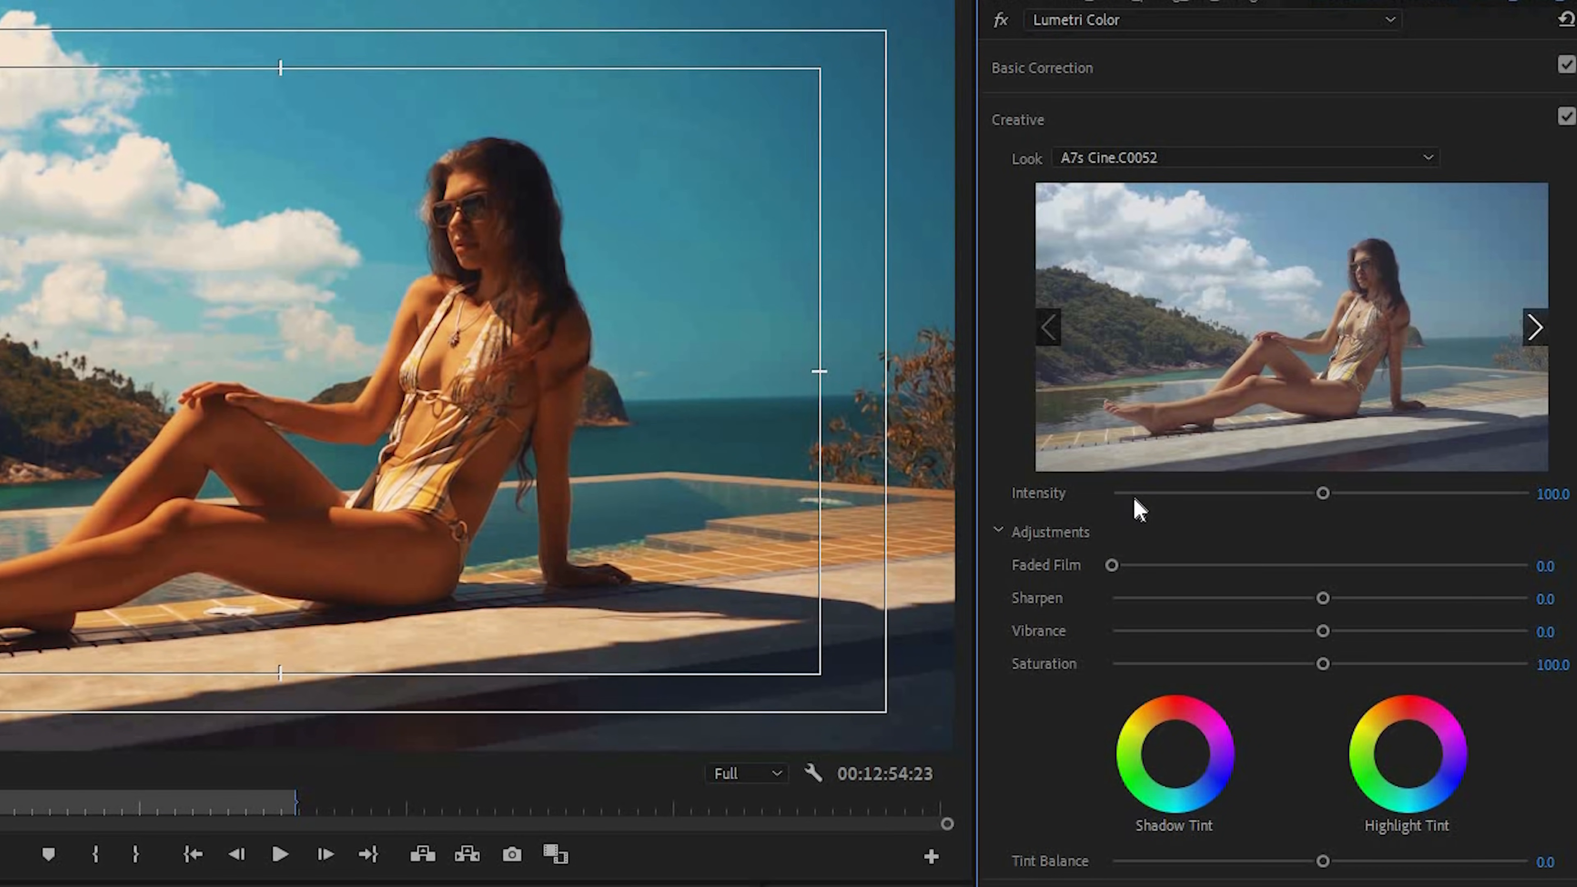
drag(1135, 499, 1200, 500)
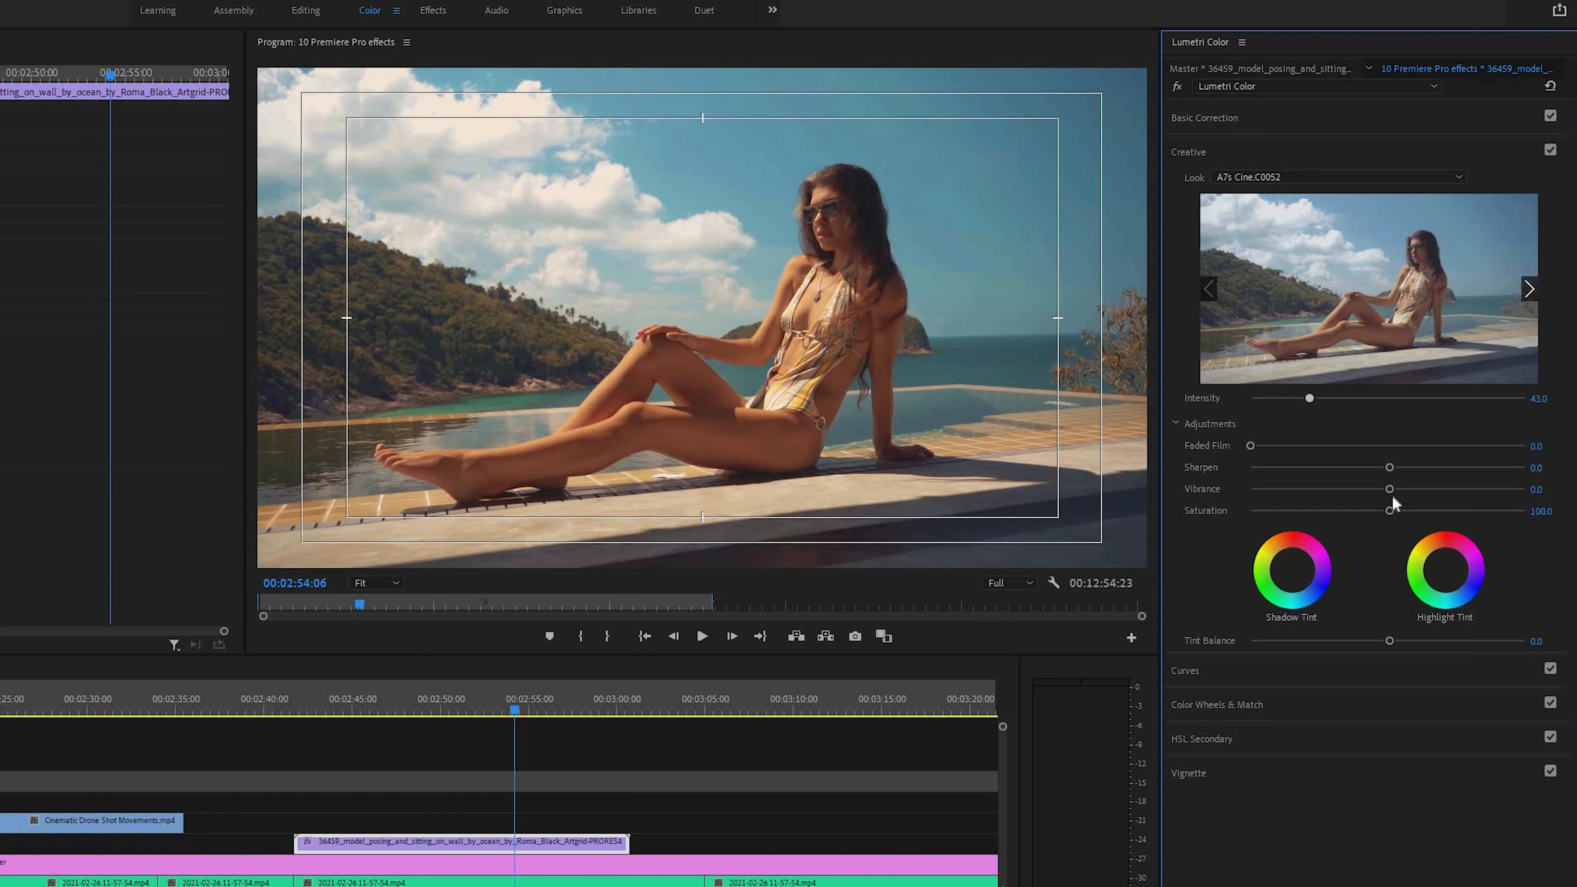
drag(1376, 510, 1382, 510)
Sample the woman's skin tone on her leg as the HSL Secondary key colour
click(1203, 741)
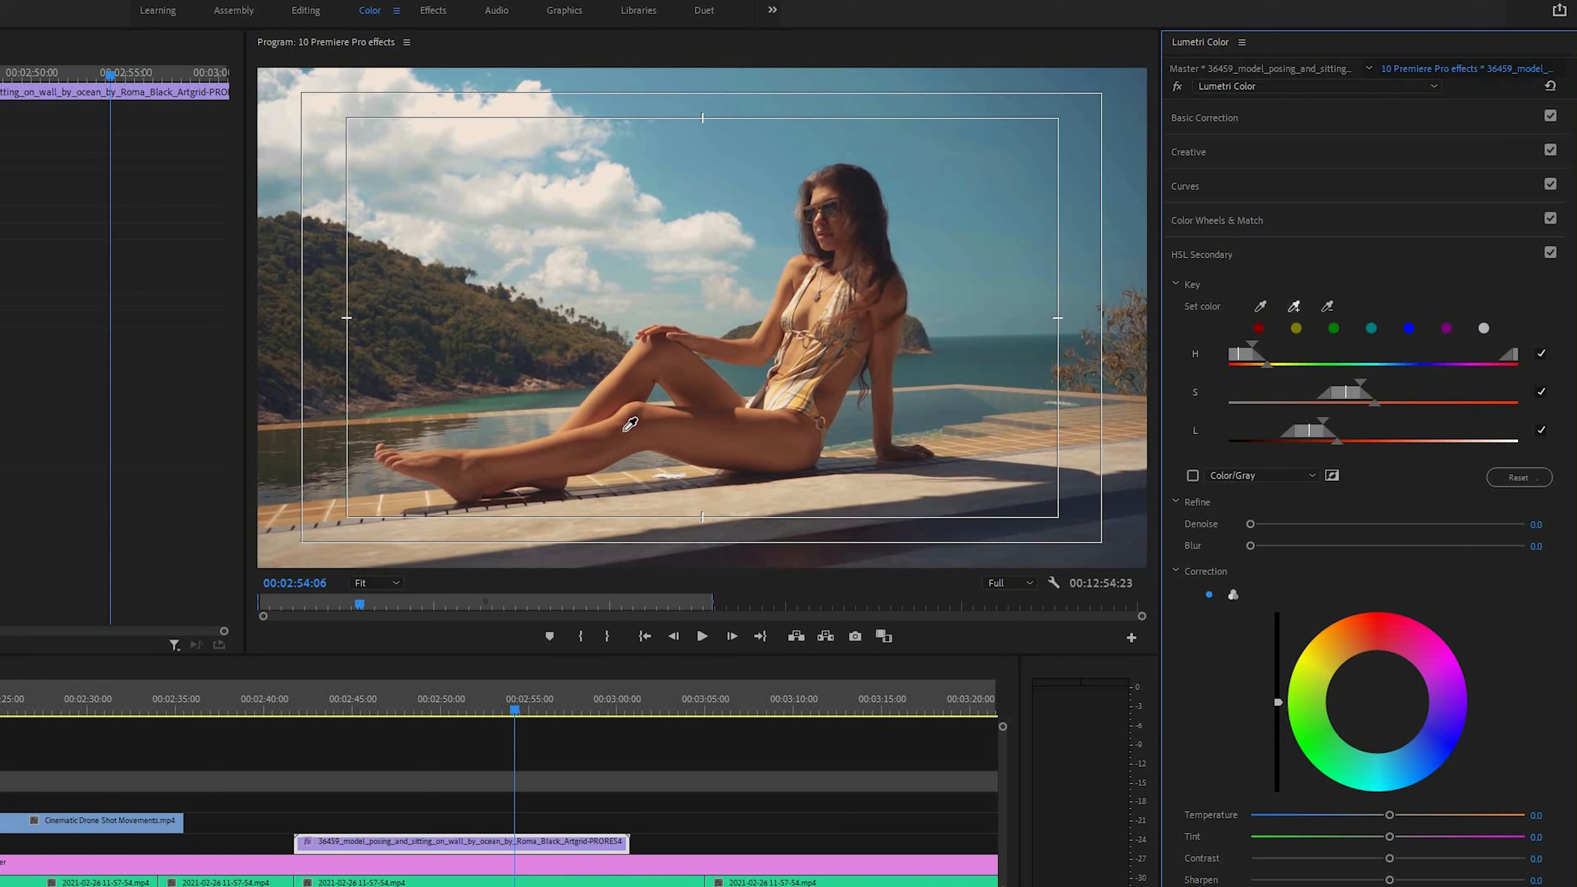
click(571, 428)
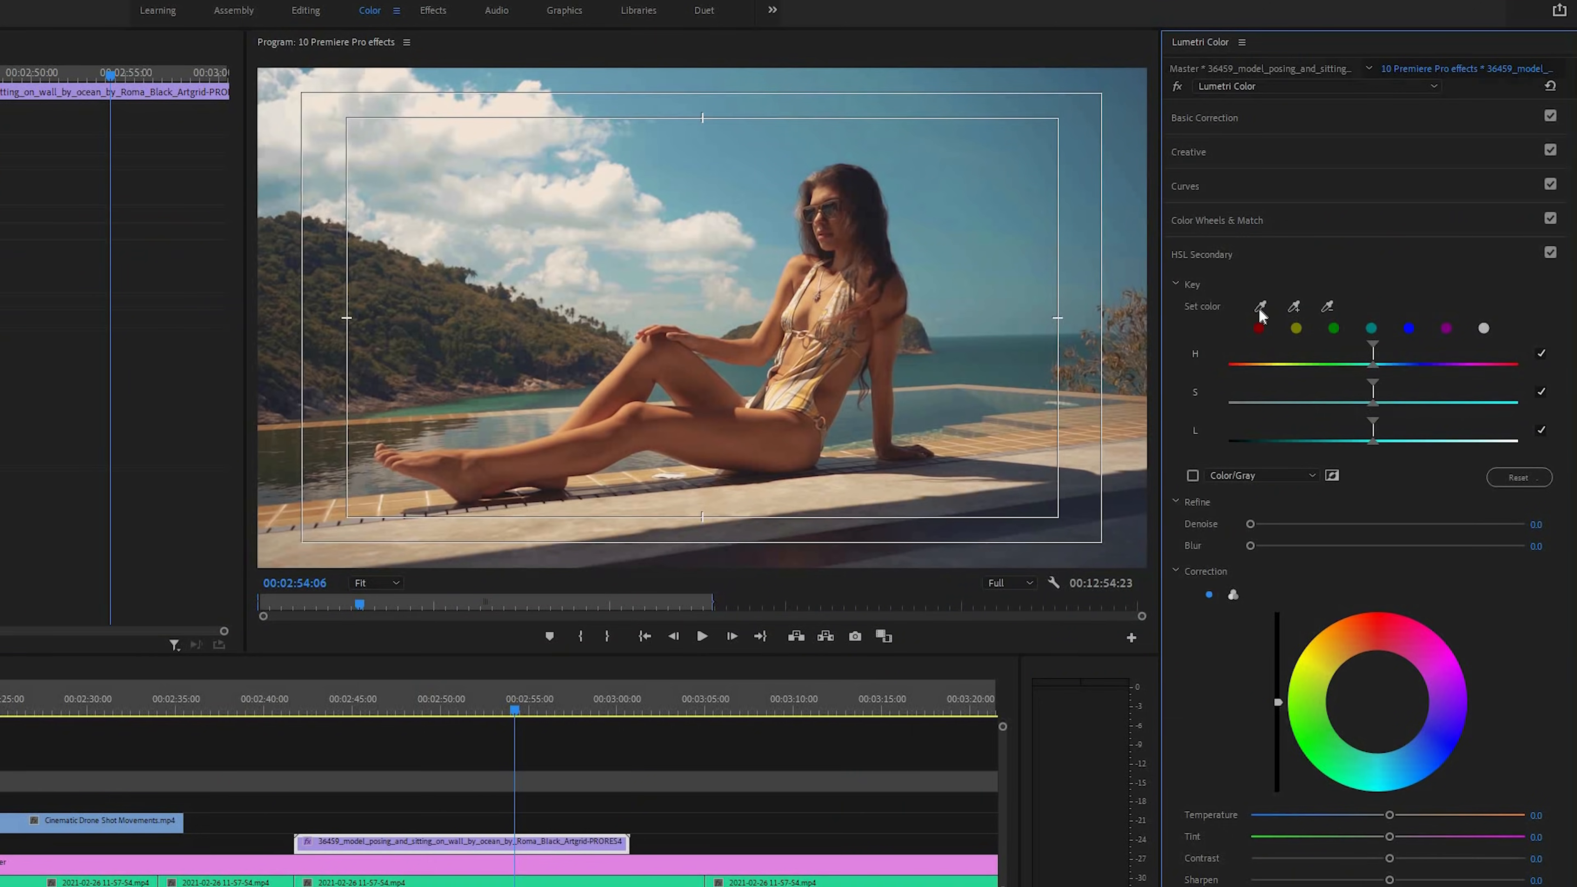
click(1070, 343)
click(793, 414)
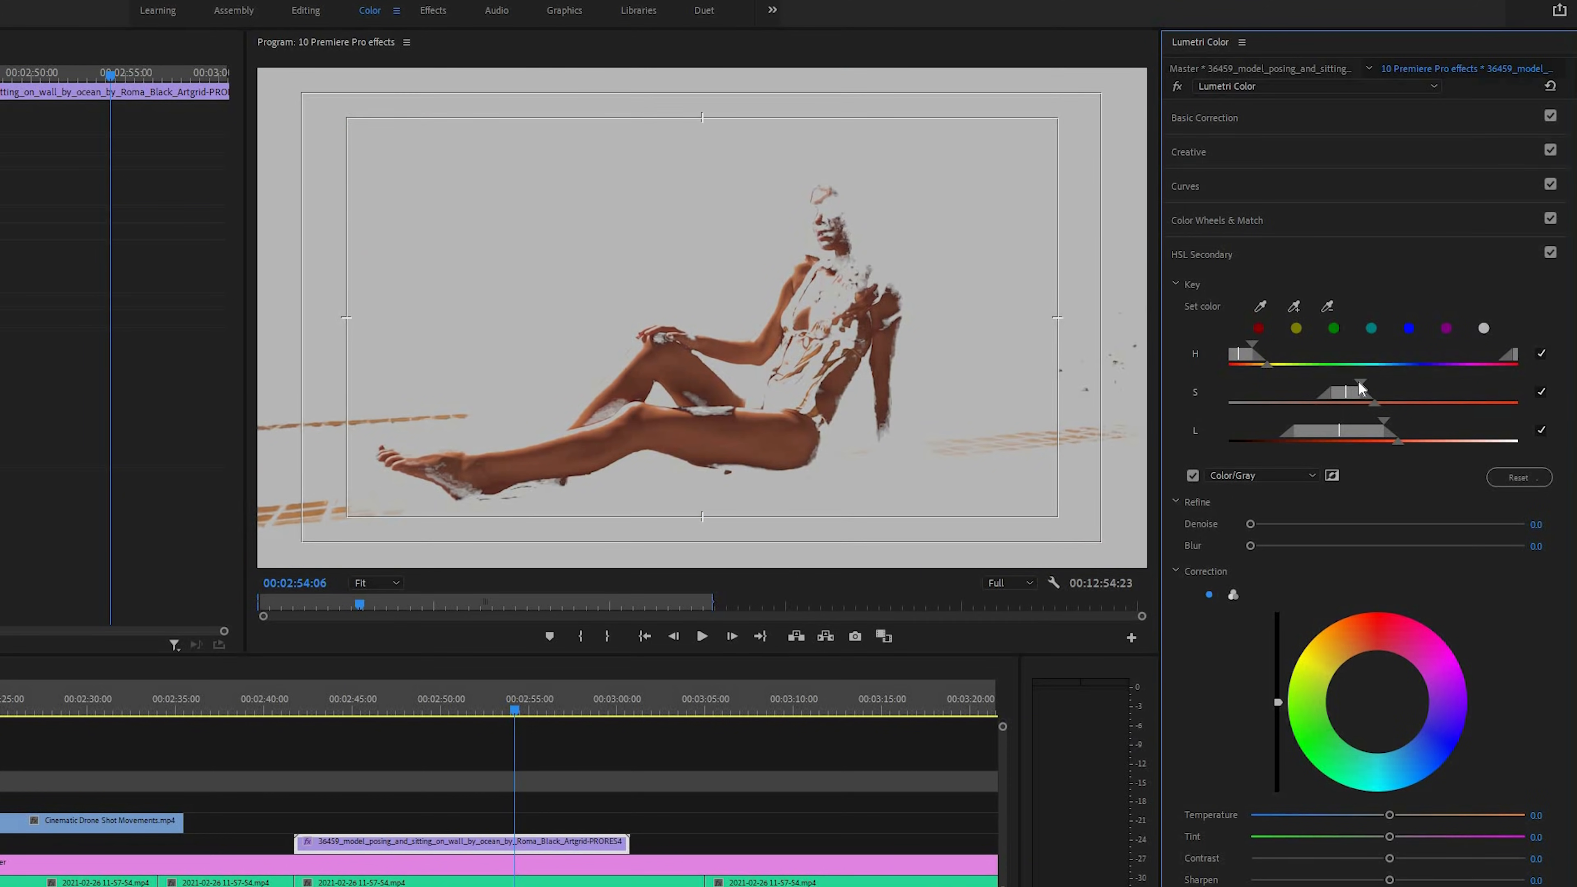
Widen the skin key's hue, saturation and lightness ranges, and soften its mask with 15.5 denoise and 7.2 blur
mouse_move(1379, 384)
mouse_down()
mouse_move(1398, 383)
mouse_move(1374, 386)
mouse_up()
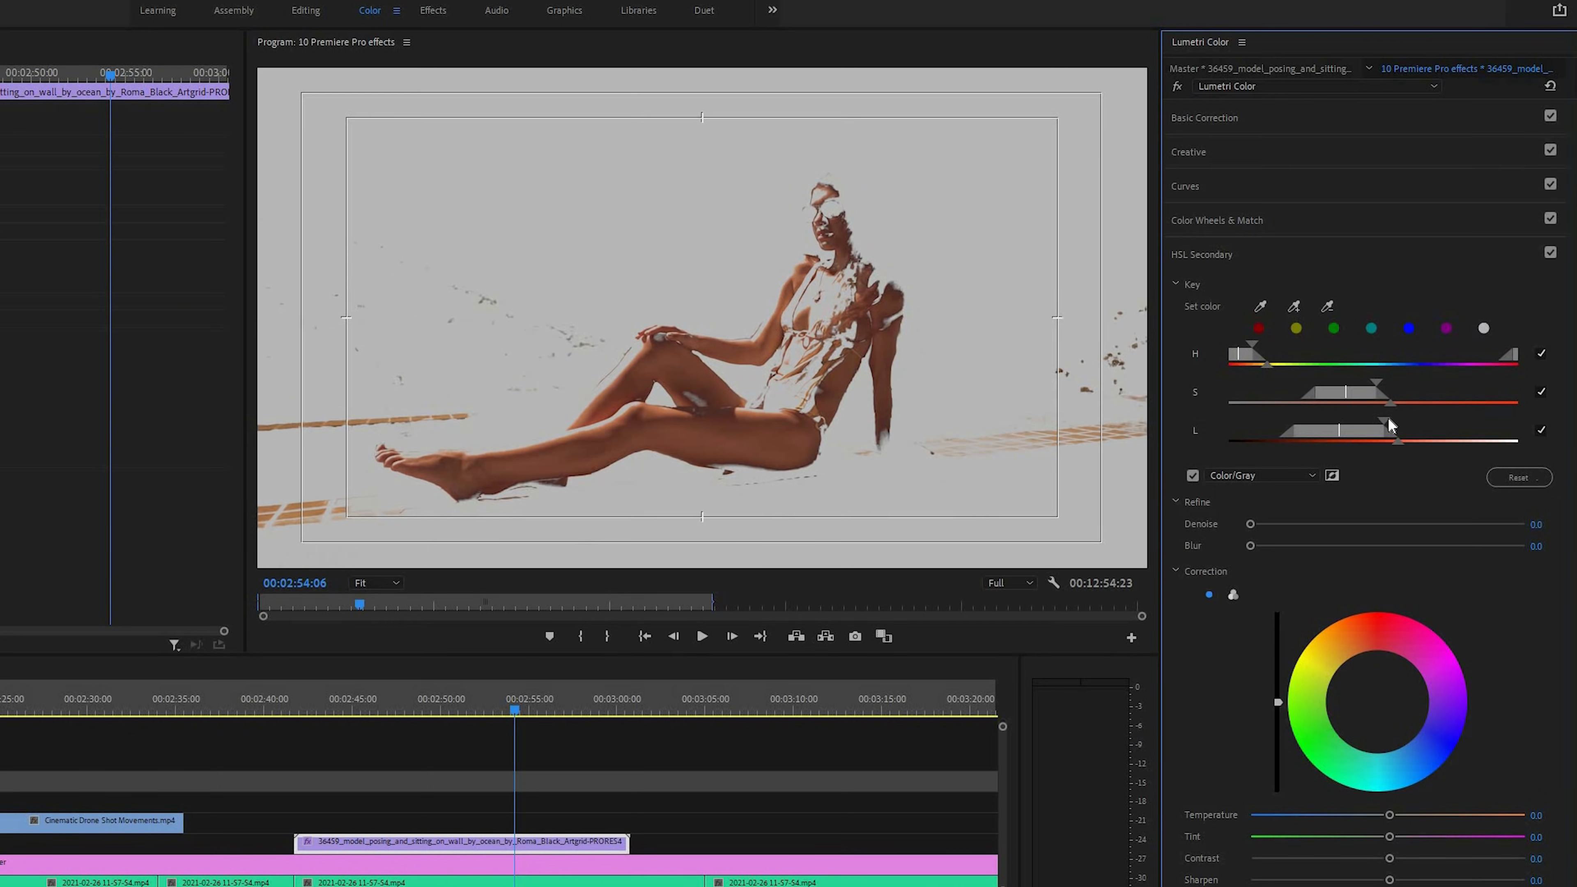
drag(1395, 418, 1387, 419)
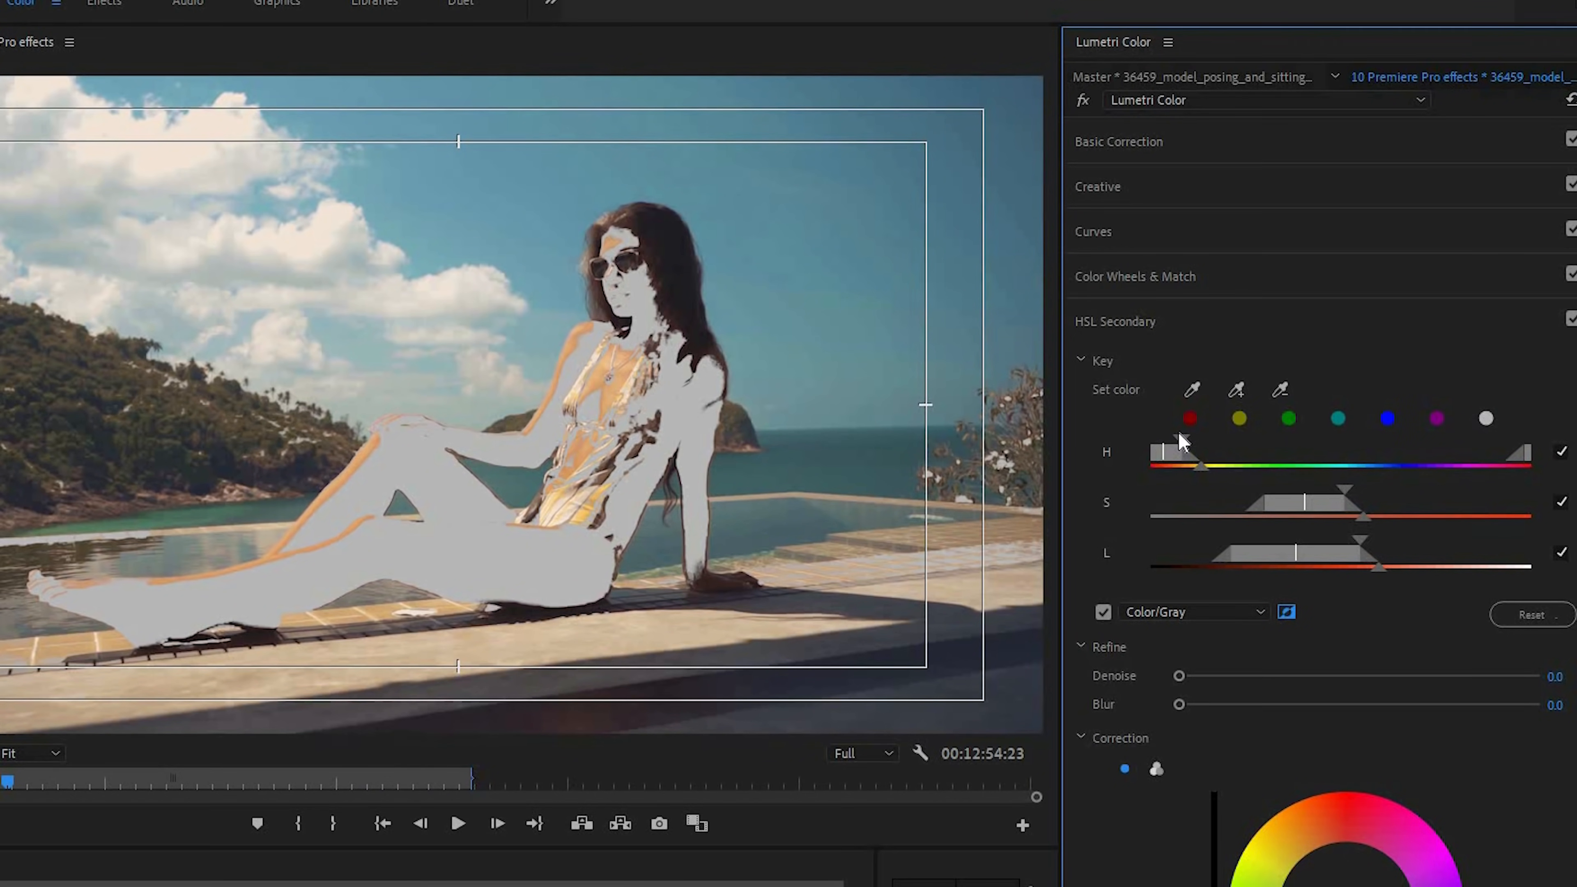
drag(1183, 441, 1203, 442)
click(1265, 704)
Cool everything outside the skin to a temperature of -6.7 with increased saturation, and turn off the key mask preview
scroll(1266, 708, down, 8)
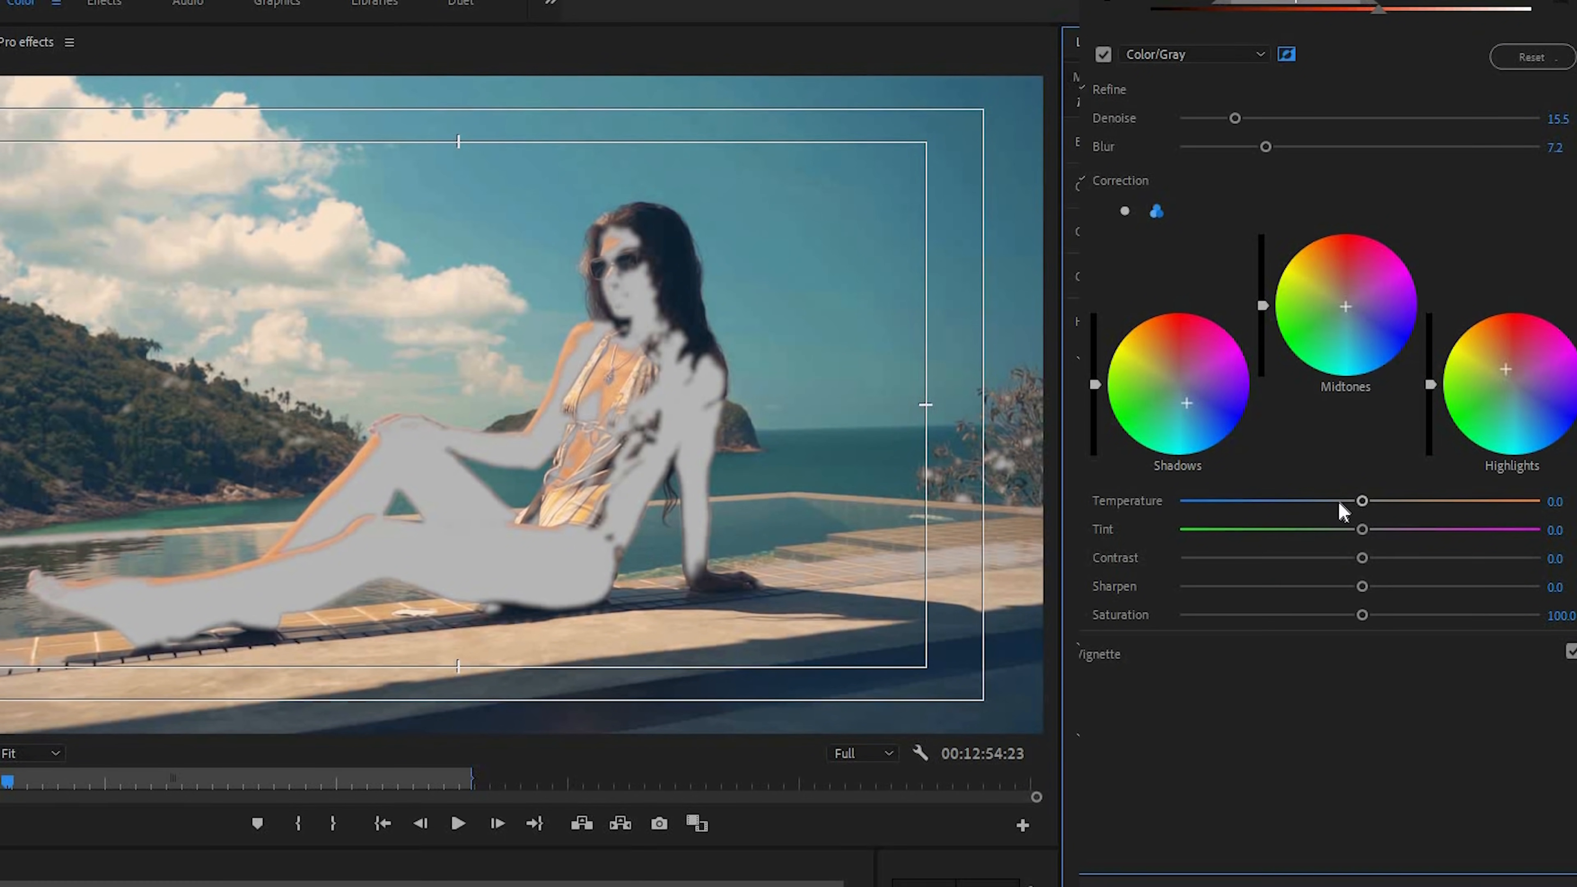
drag(1348, 501, 1347, 501)
drag(1362, 615, 1421, 618)
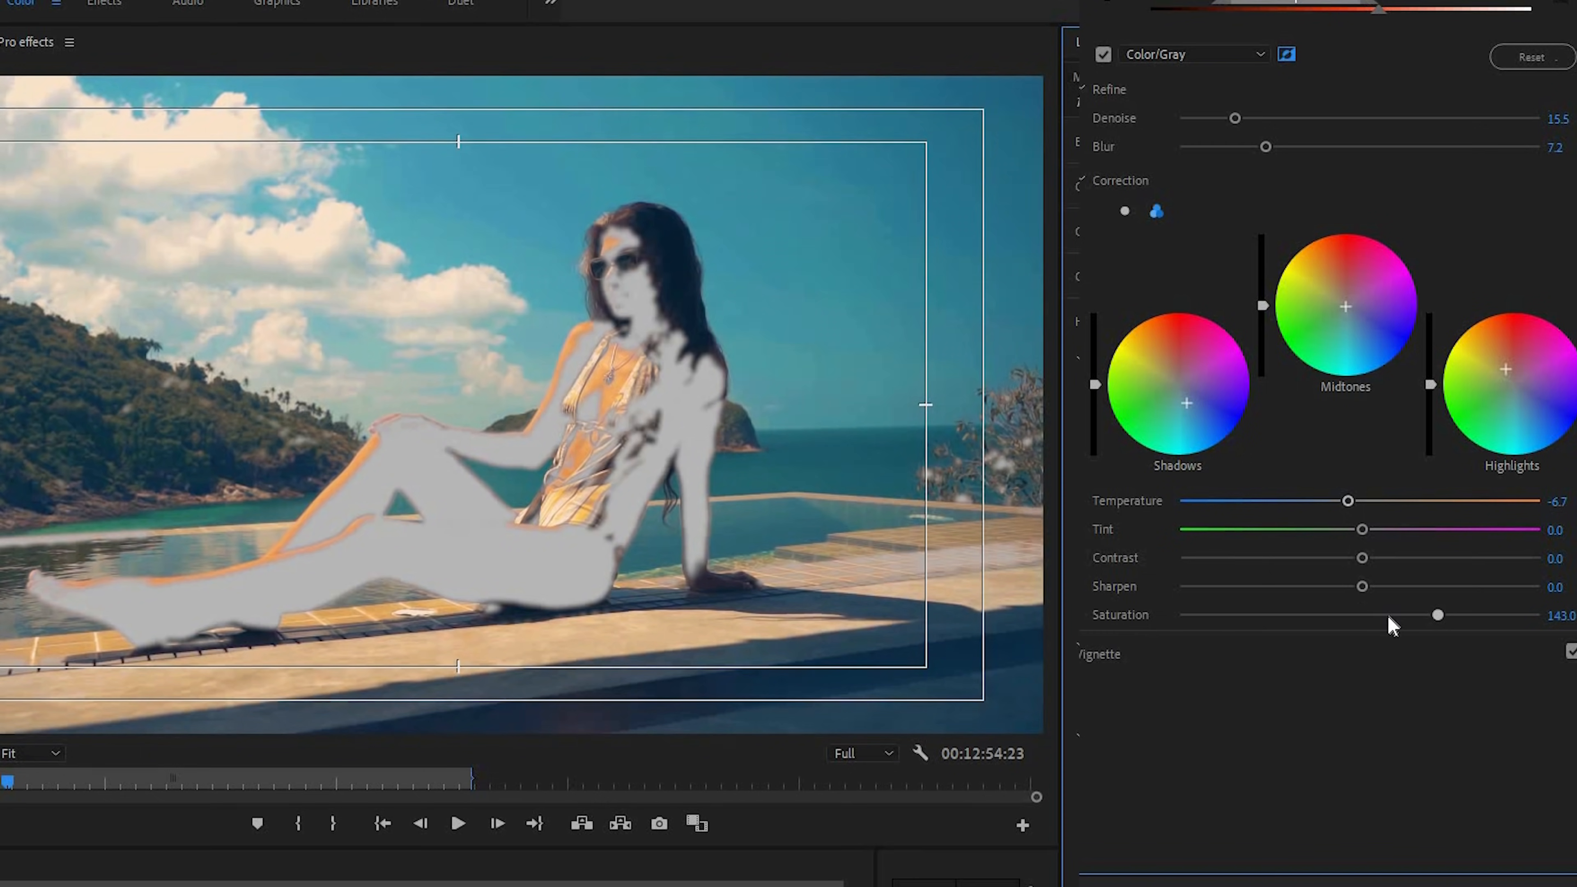
click(1103, 55)
Compare the clip with the colour correction switched off and on
click(1571, 2)
click(1571, 2)
click(1181, 31)
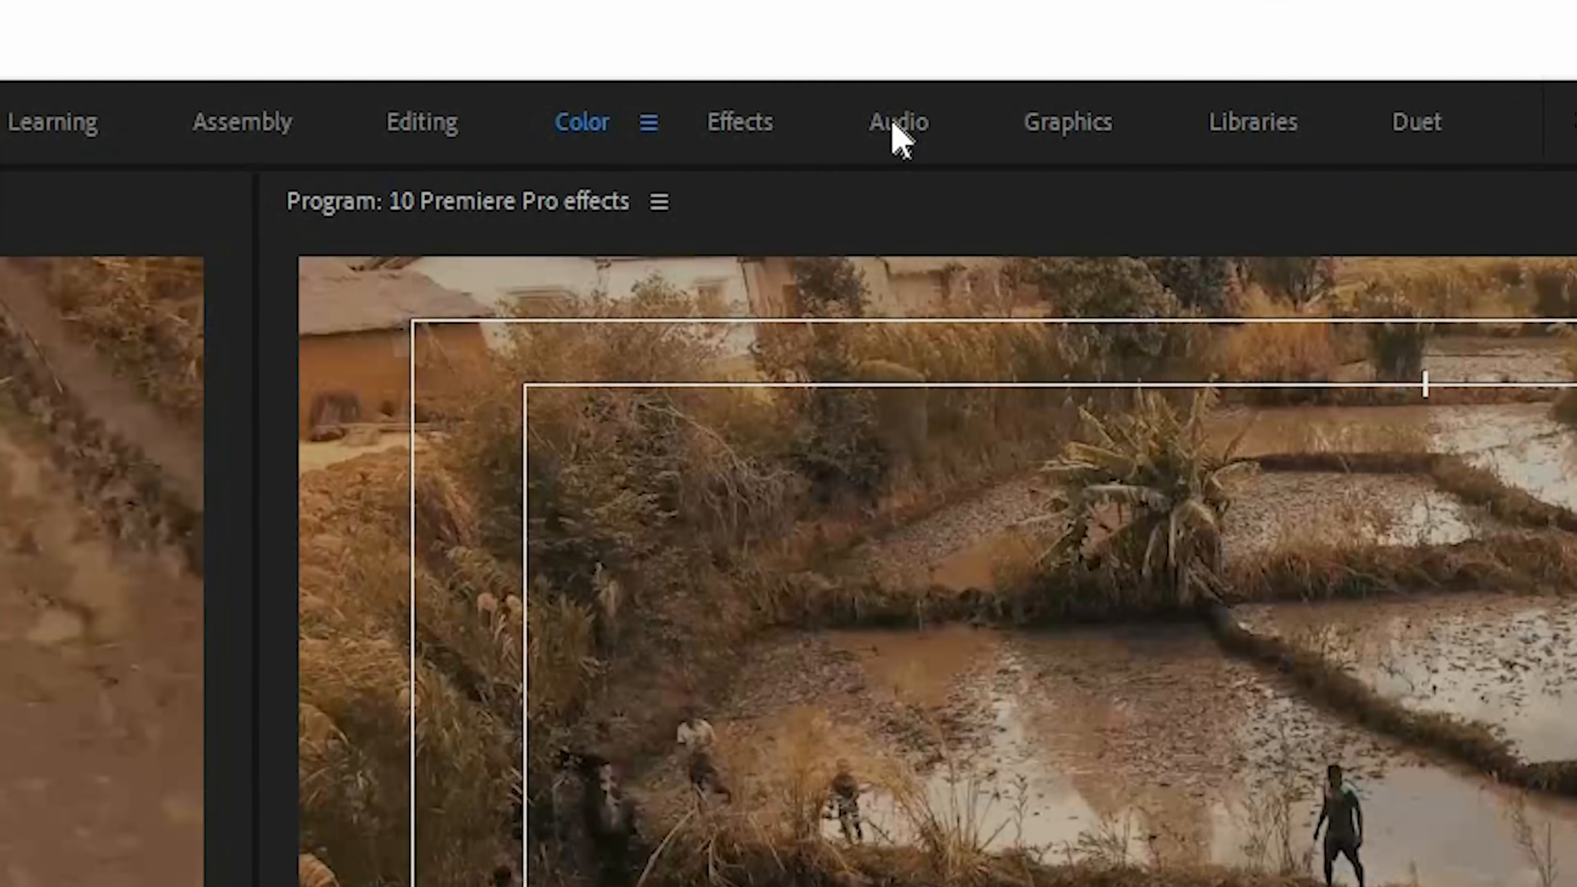
In the Audio workspace, select the voice clips on track Audio 1 from about 00:02:20 onward and assign them the Dialogue type
click(821, 49)
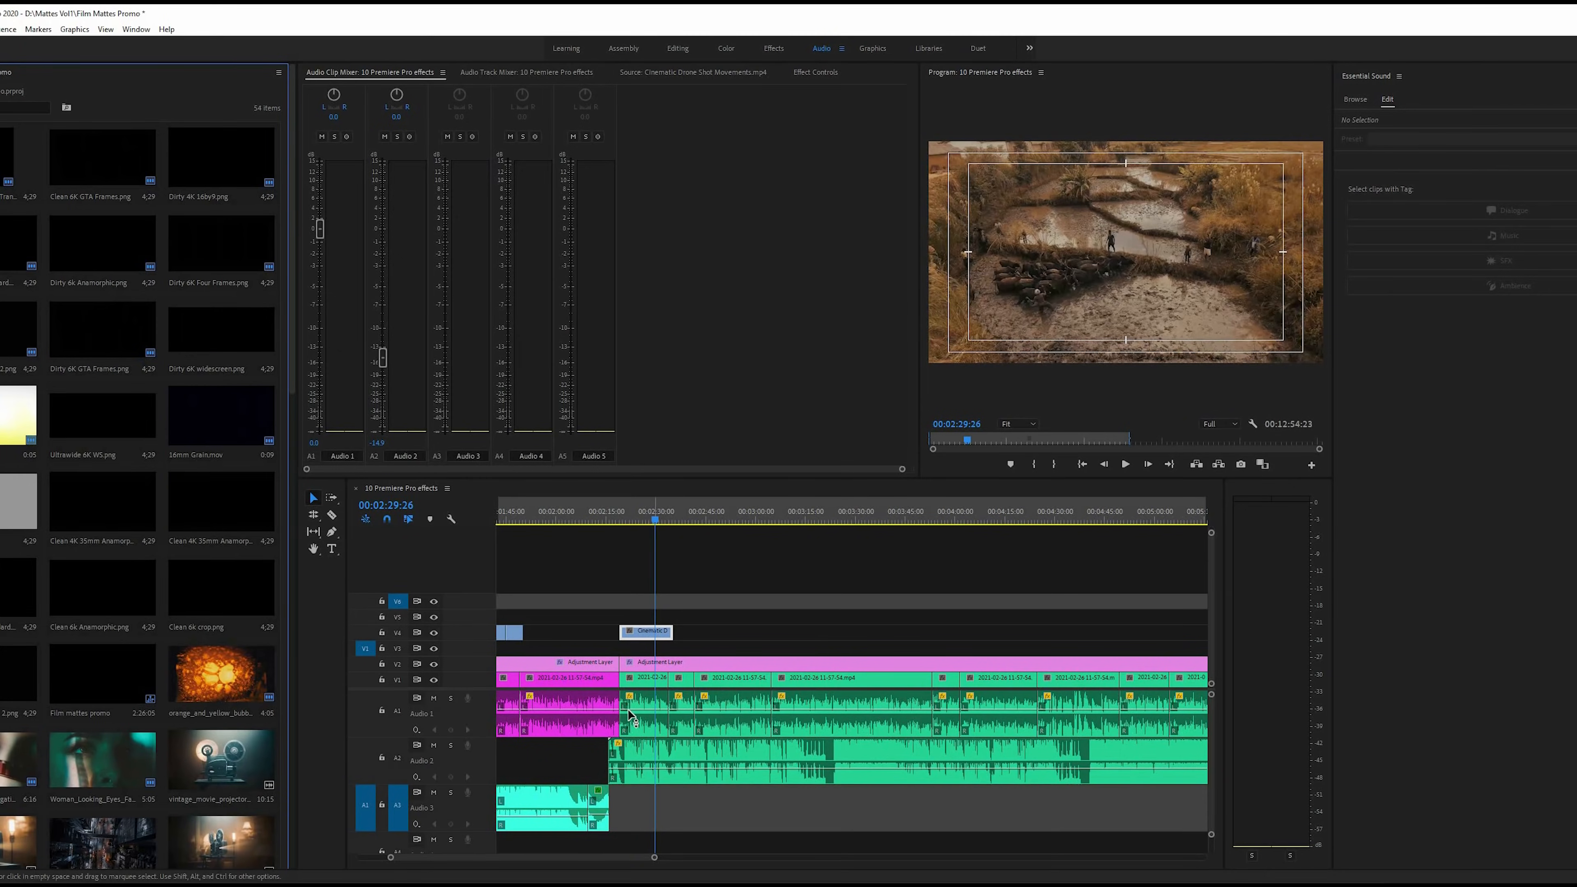
scroll(631, 715, right, 1)
click(659, 707)
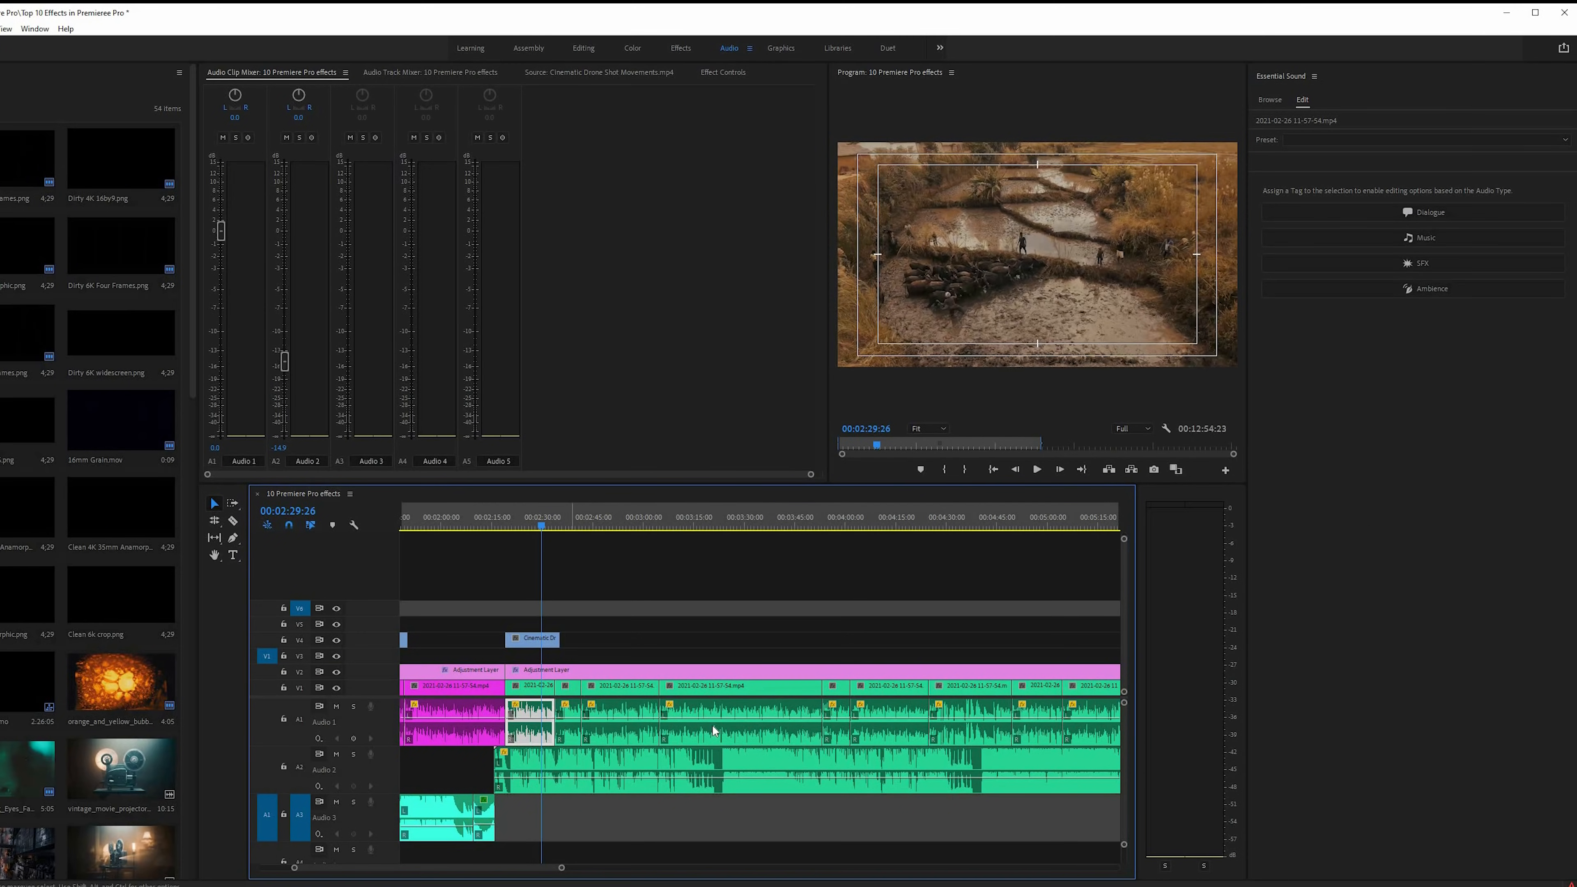
shift+click(573, 731)
shift+click(622, 731)
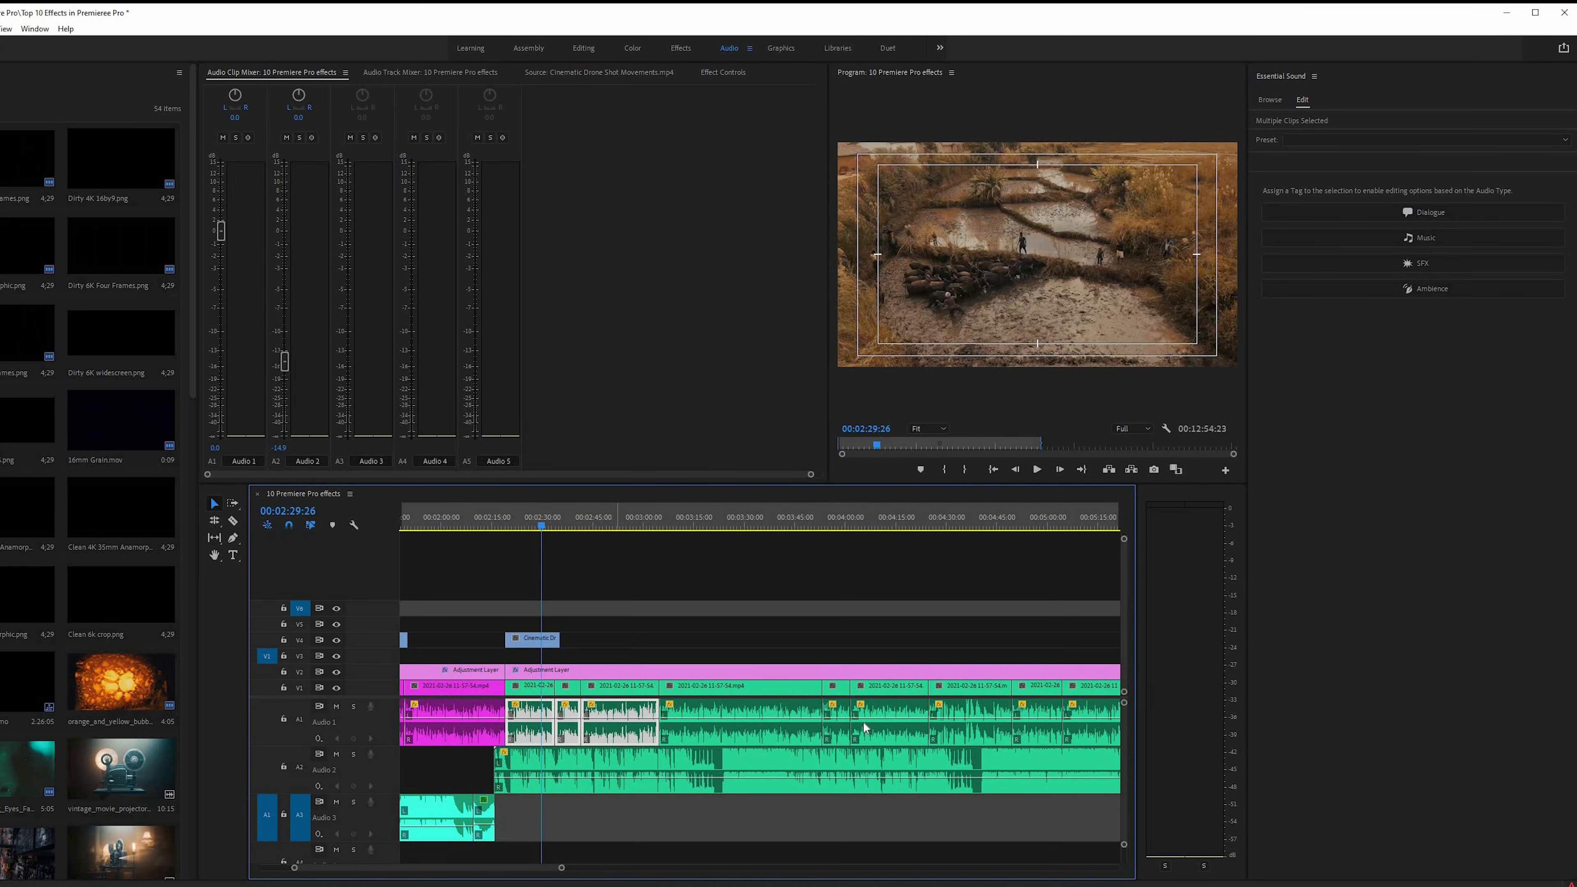
shift+click(714, 731)
shift+click(888, 731)
shift+click(969, 731)
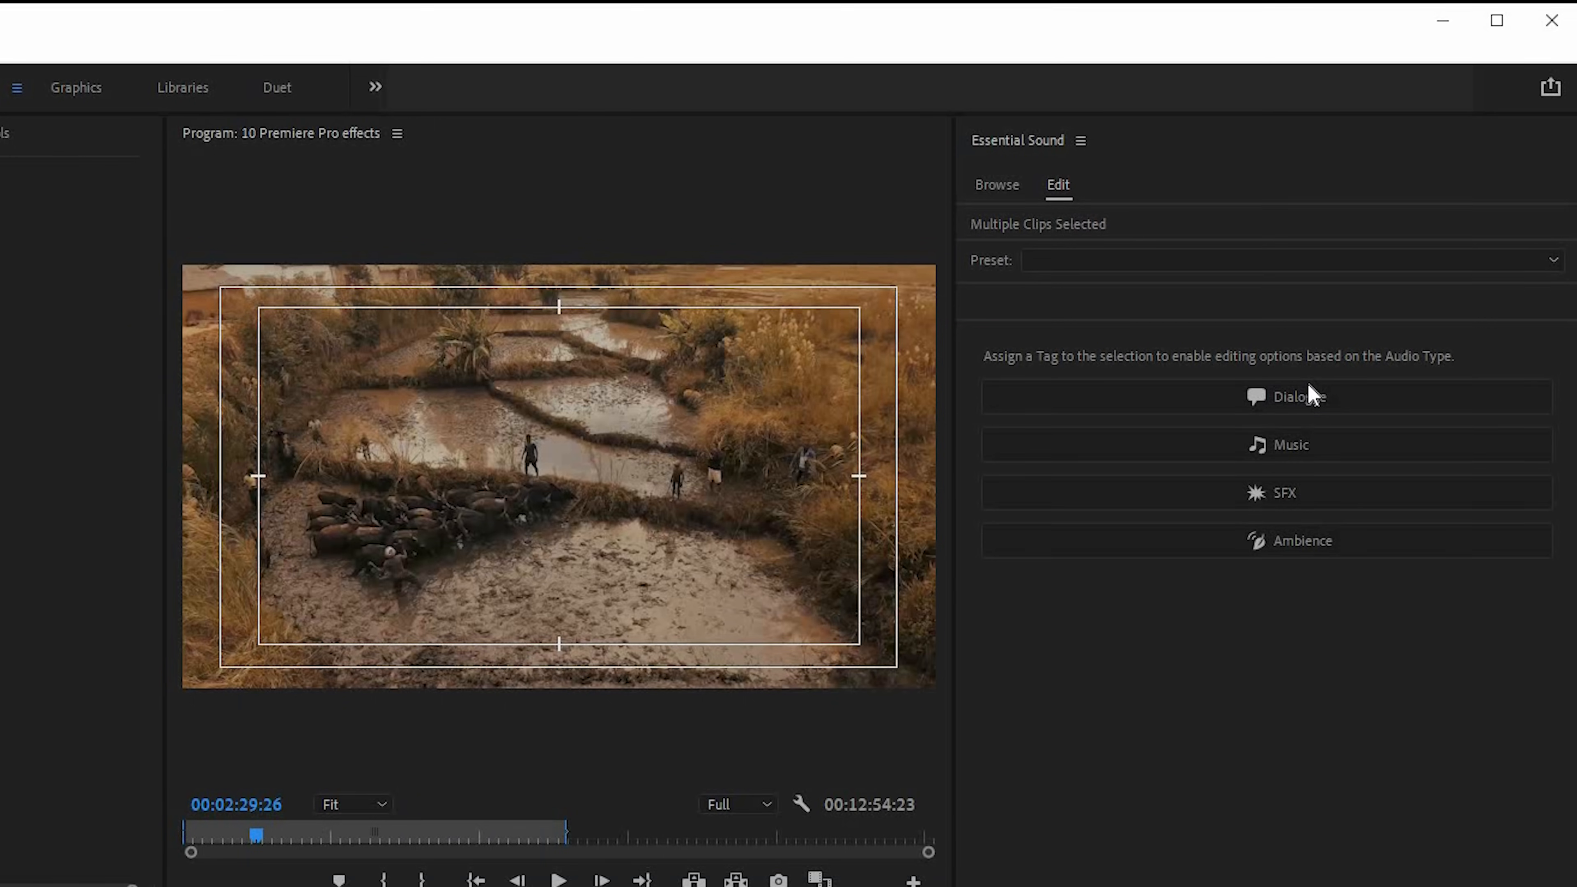
click(1312, 396)
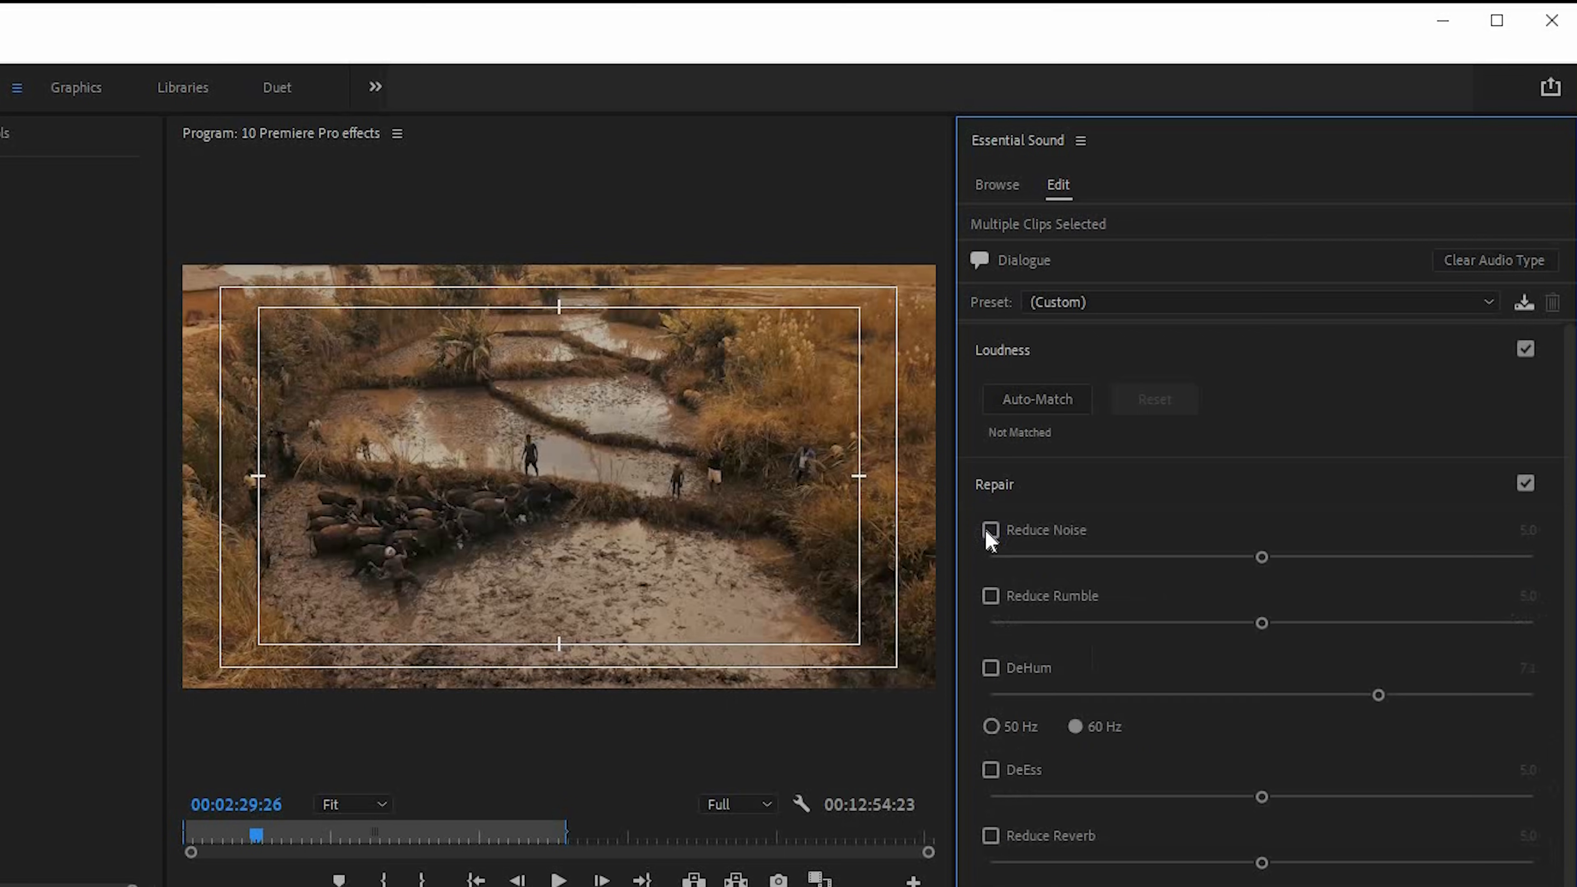
Repair the selected dialogue clips with Reduce Noise at 5.3, Reduce Rumble at 3.5 and DeHum at 5.6
click(990, 530)
click(991, 596)
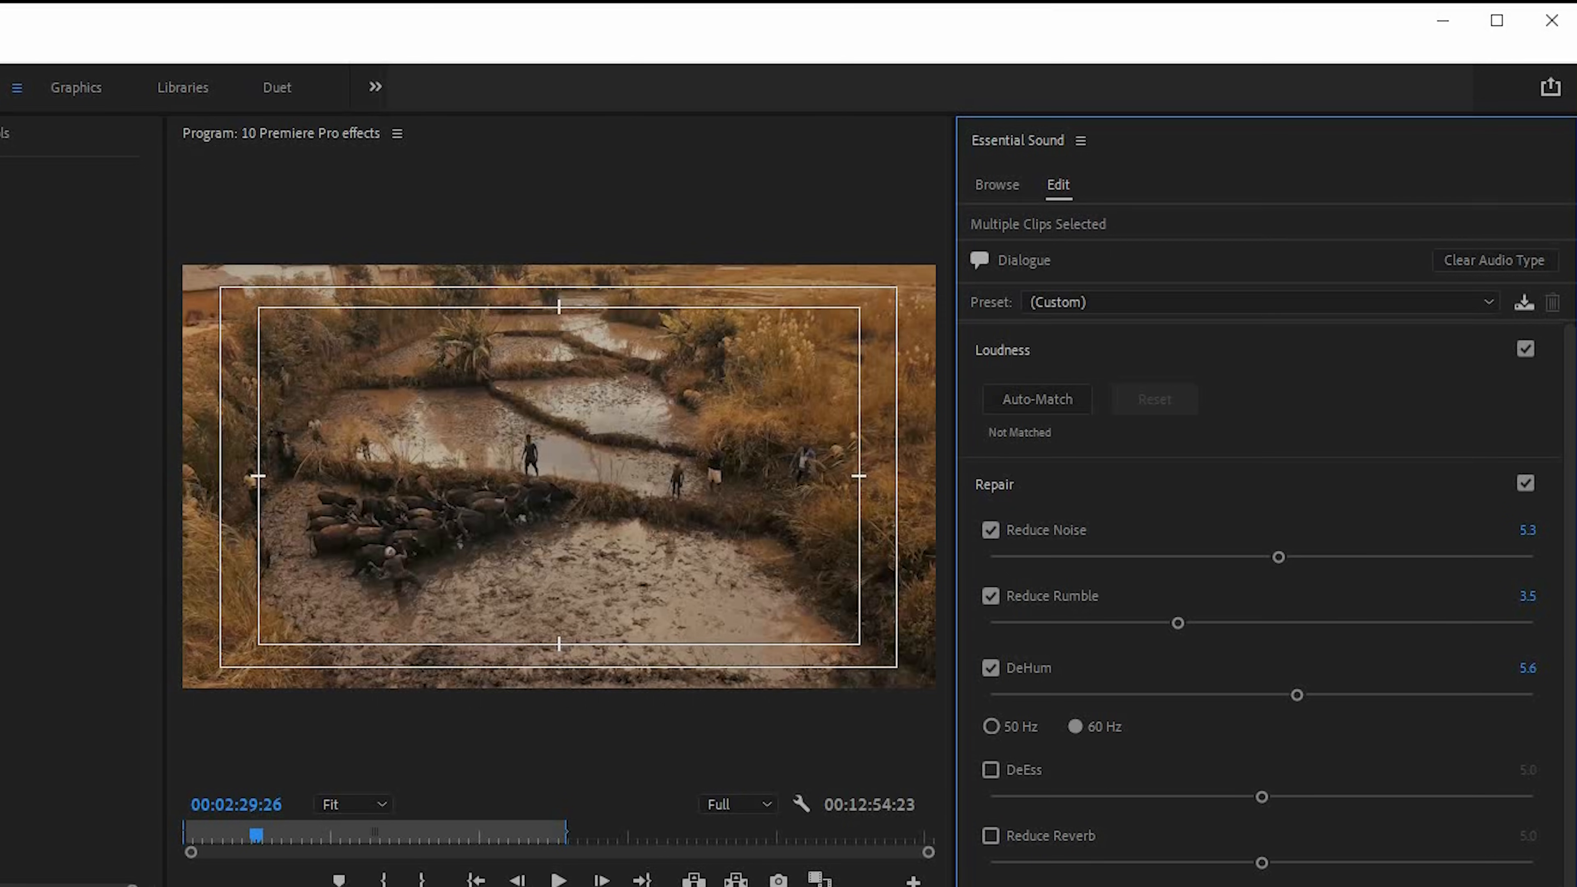
scroll(1260, 559, down, 3)
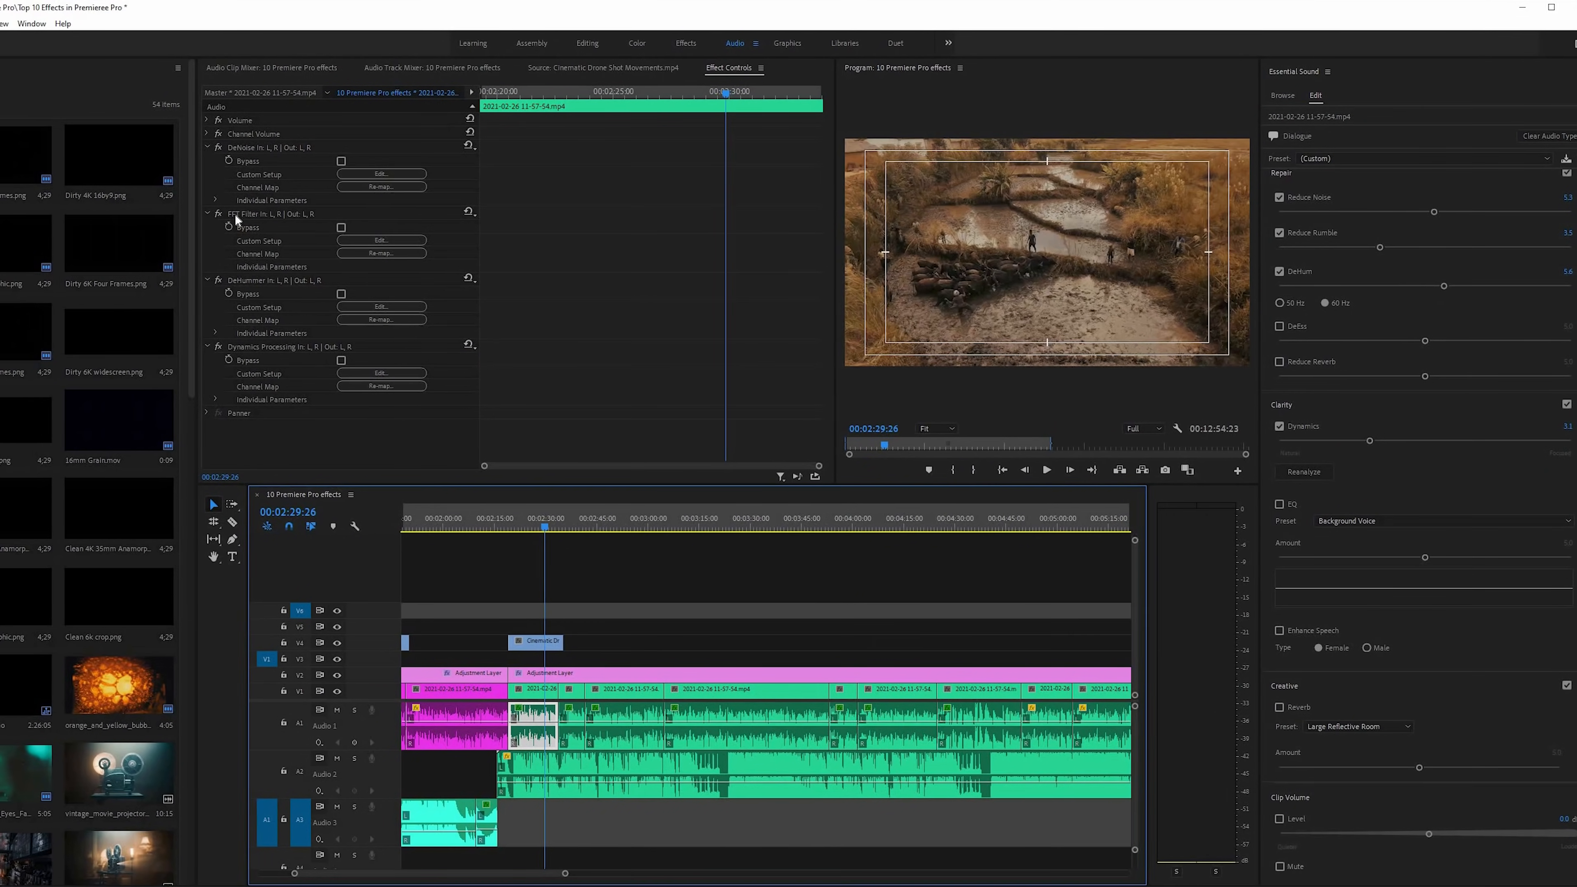
Inspect the voice clip's FFT Filter and DeHummer editors, and lower the DeHum amount to 5.4
click(389, 240)
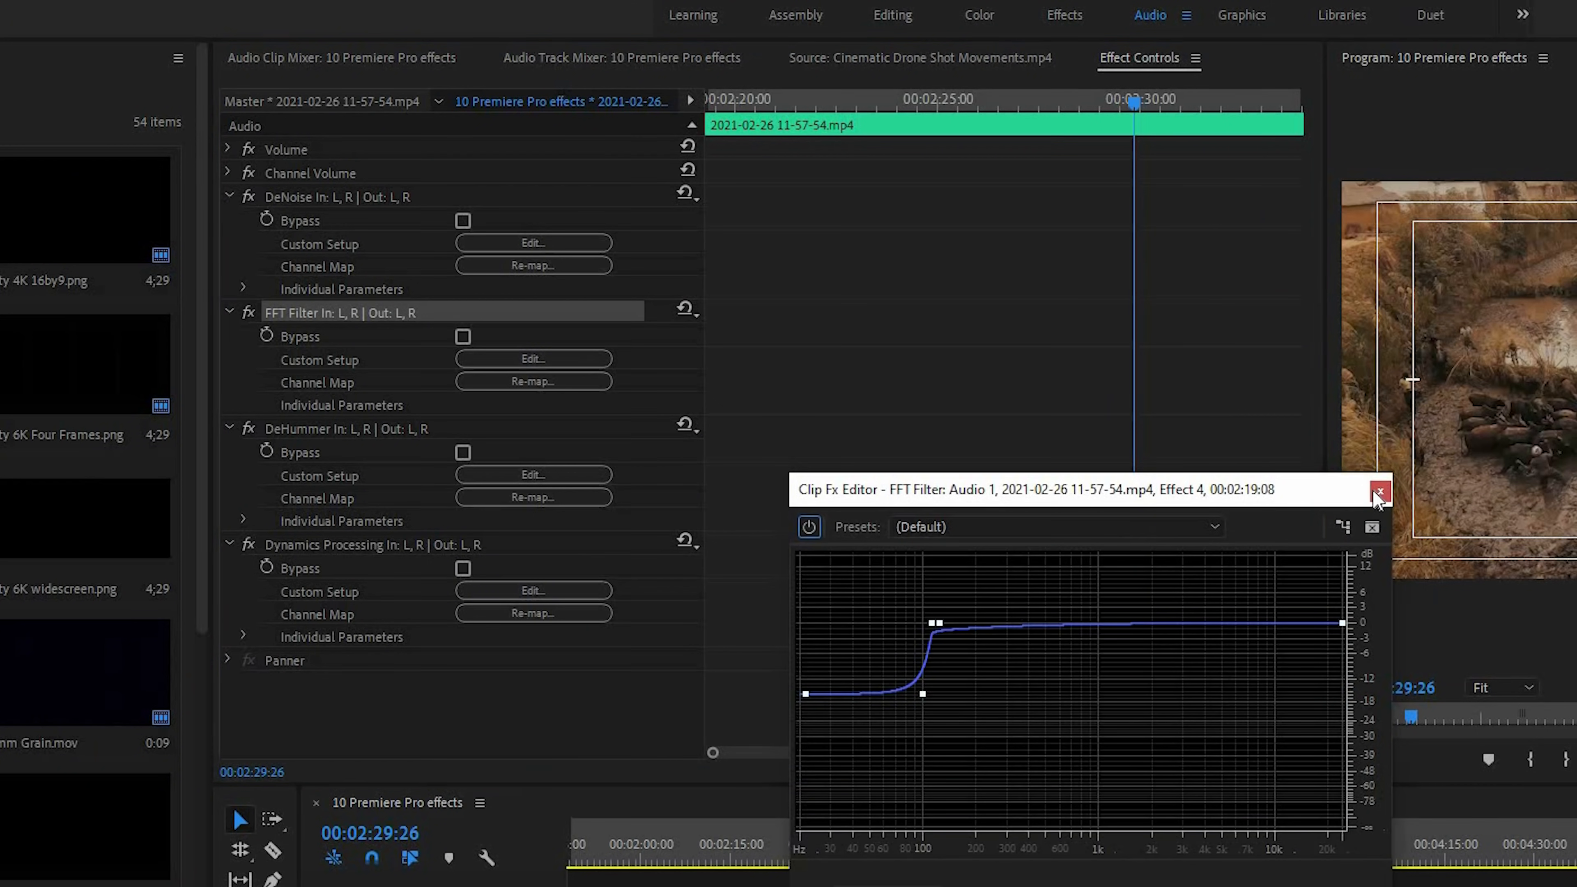
click(534, 475)
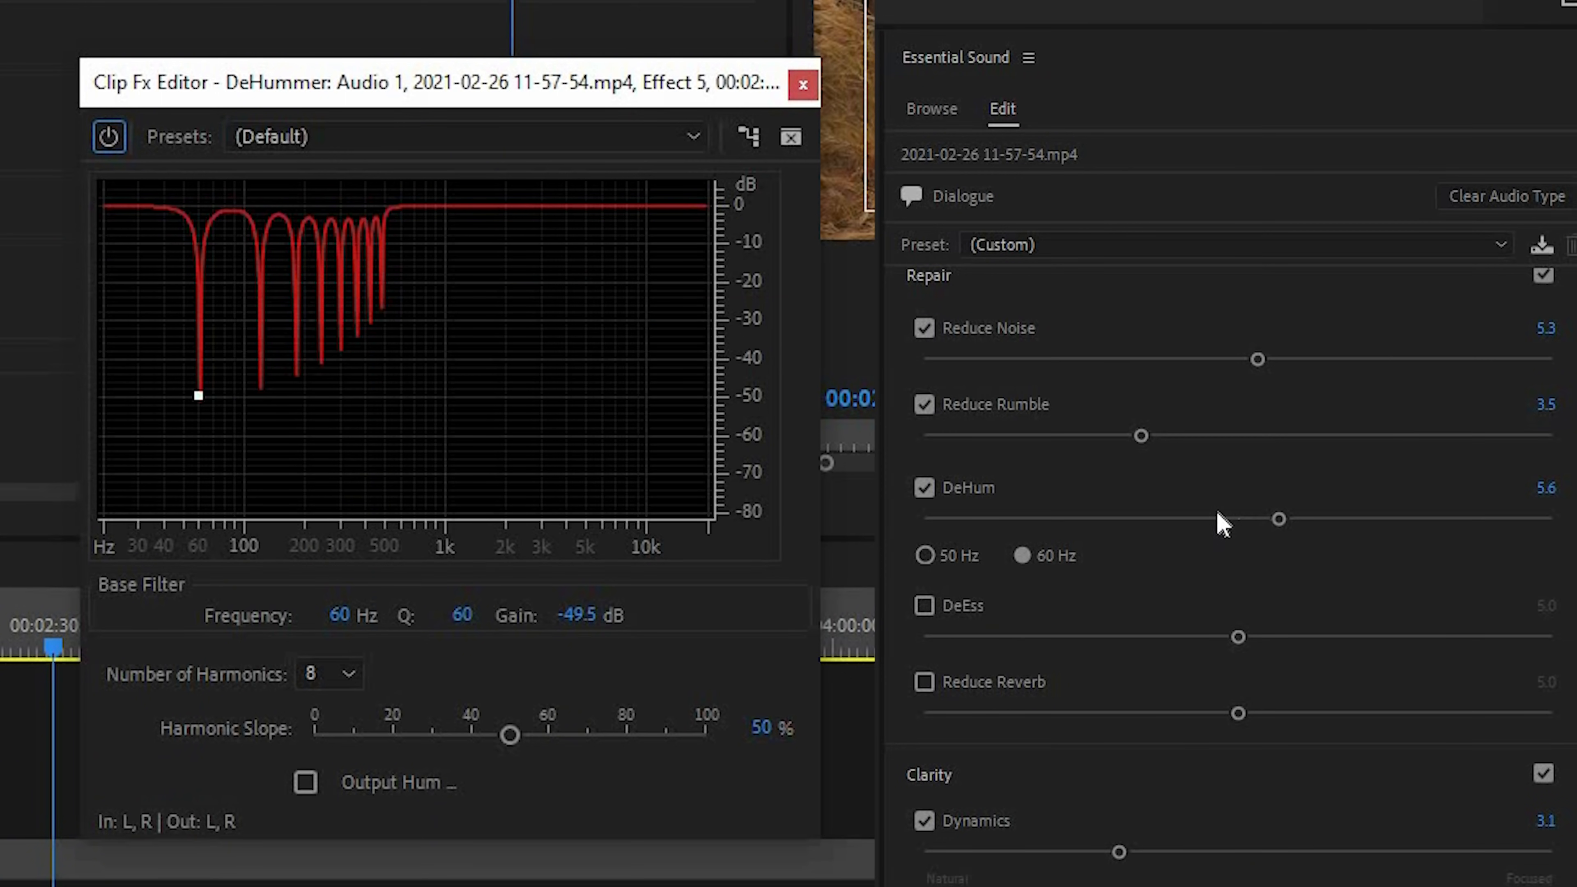
drag(1069, 515, 1261, 529)
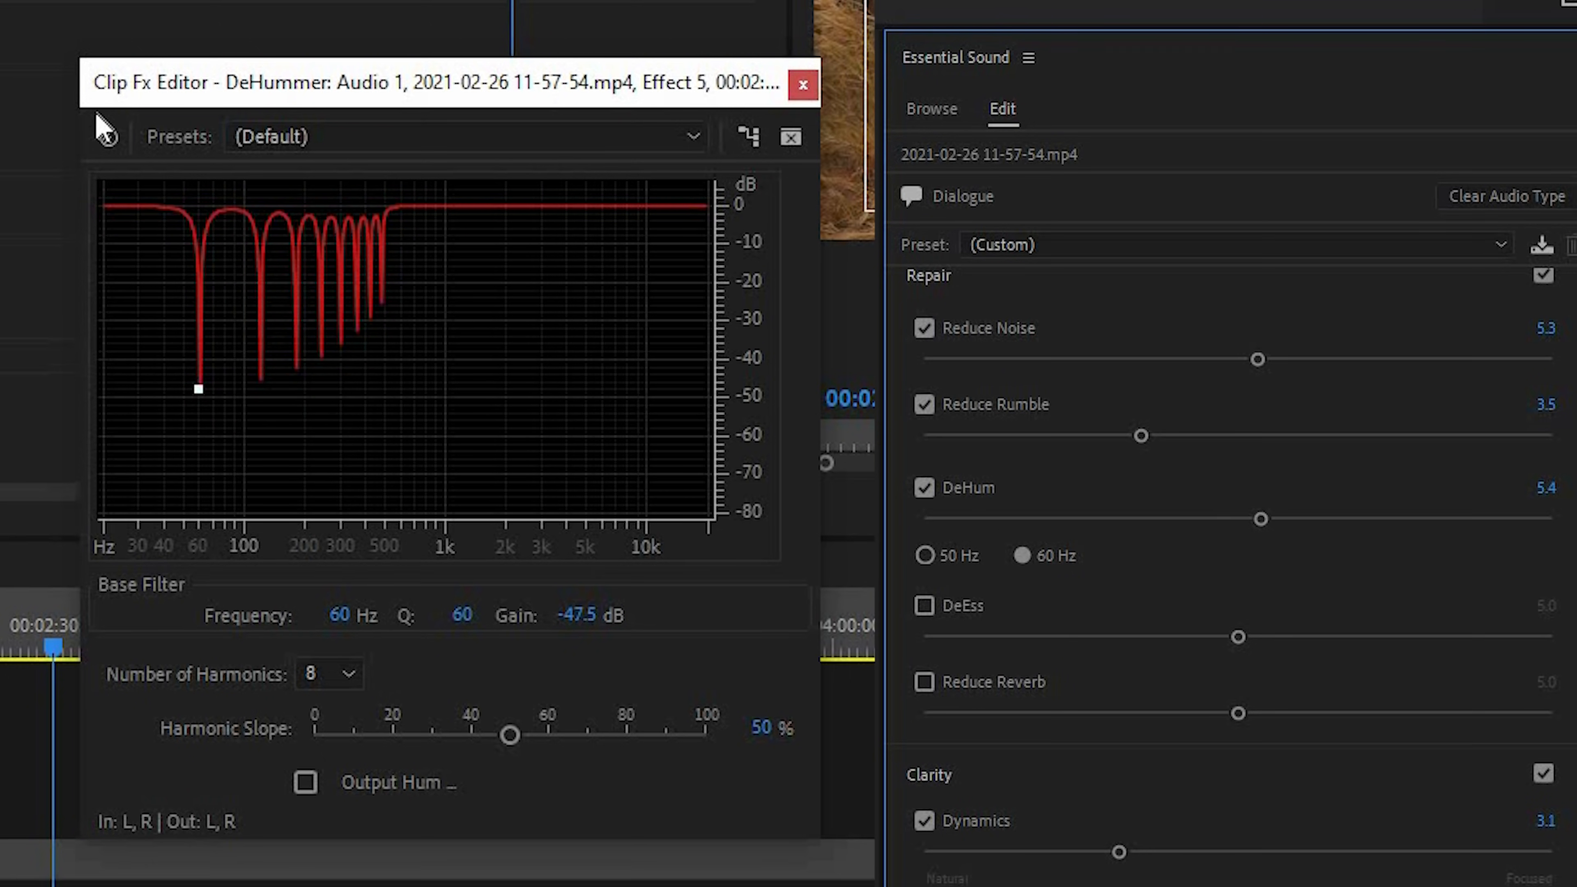
click(803, 85)
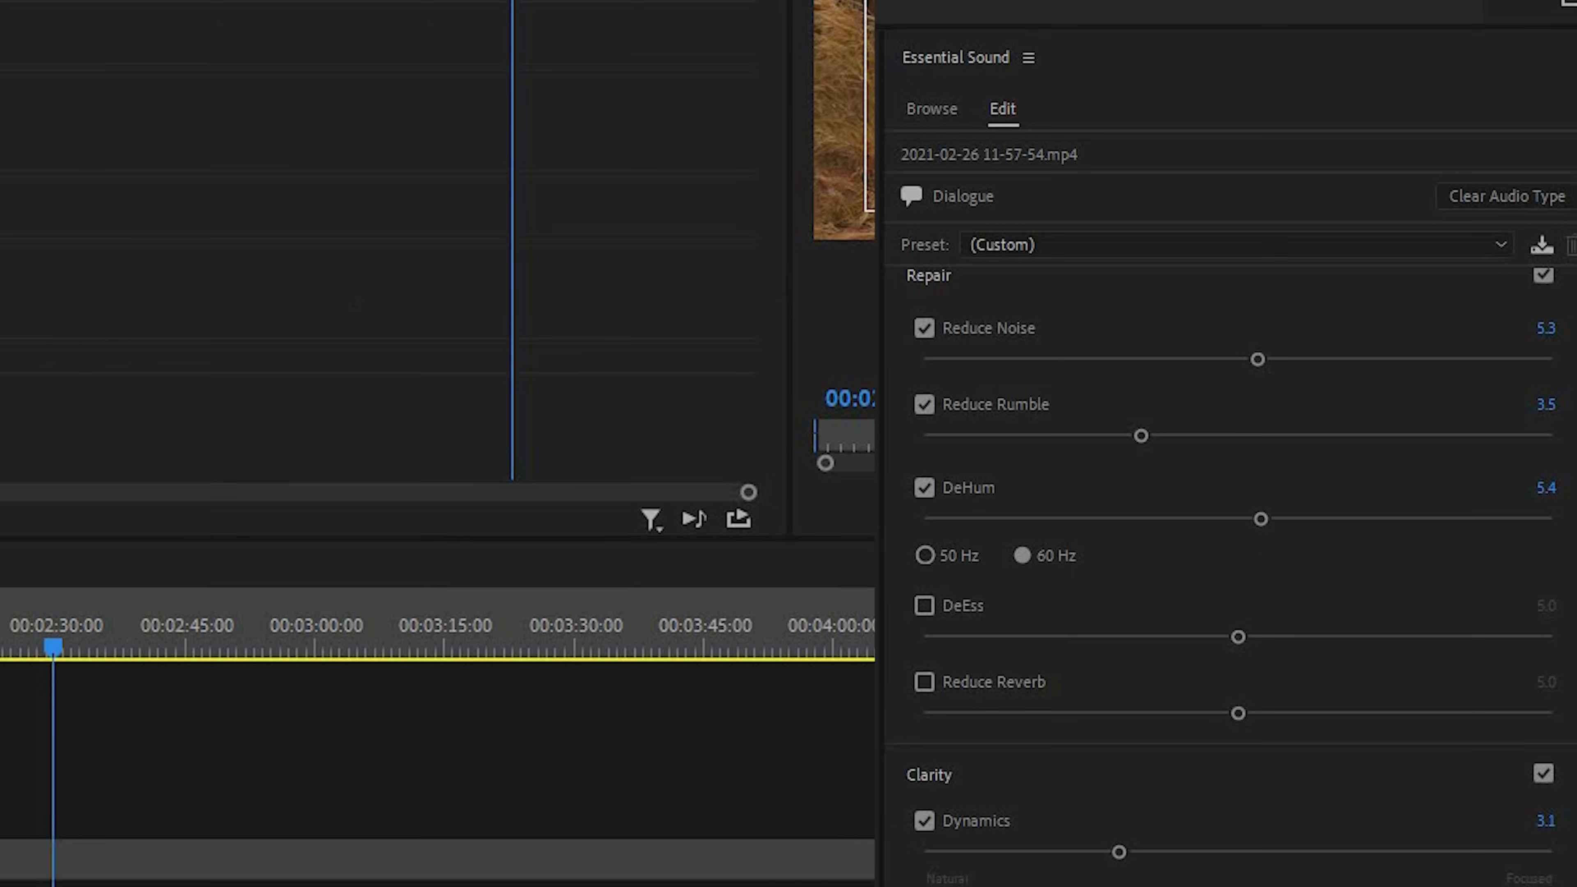
Enable Dynamics in the Clarity settings of the selected dialogue clips at an amount of 3.1
click(1119, 851)
scroll(1117, 852, down, 6)
drag(1439, 472, 1185, 457)
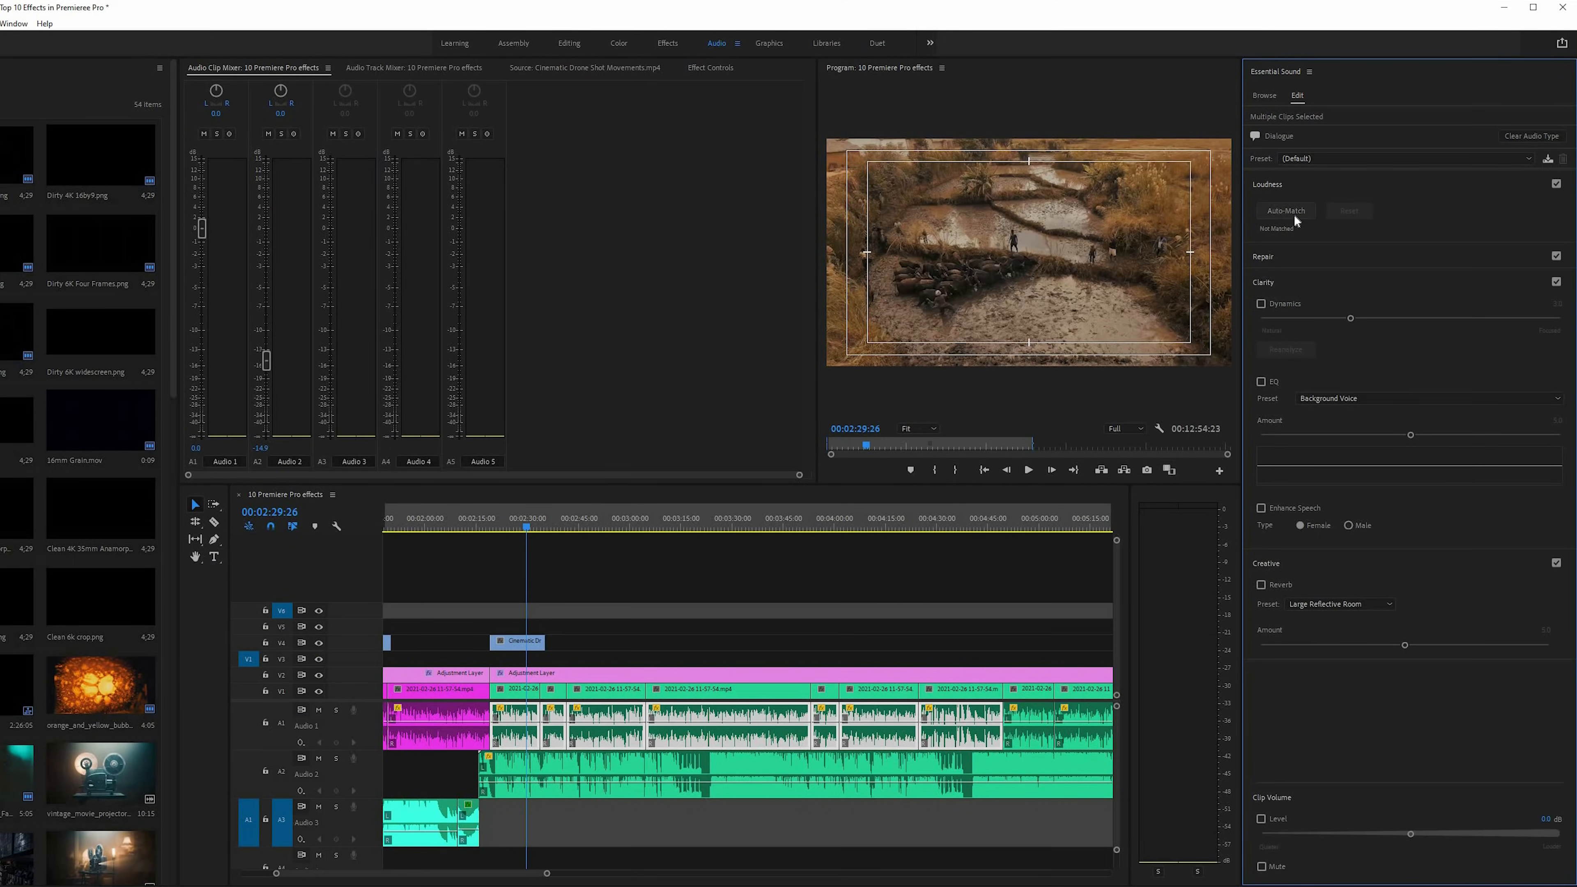
click(1261, 304)
click(1271, 257)
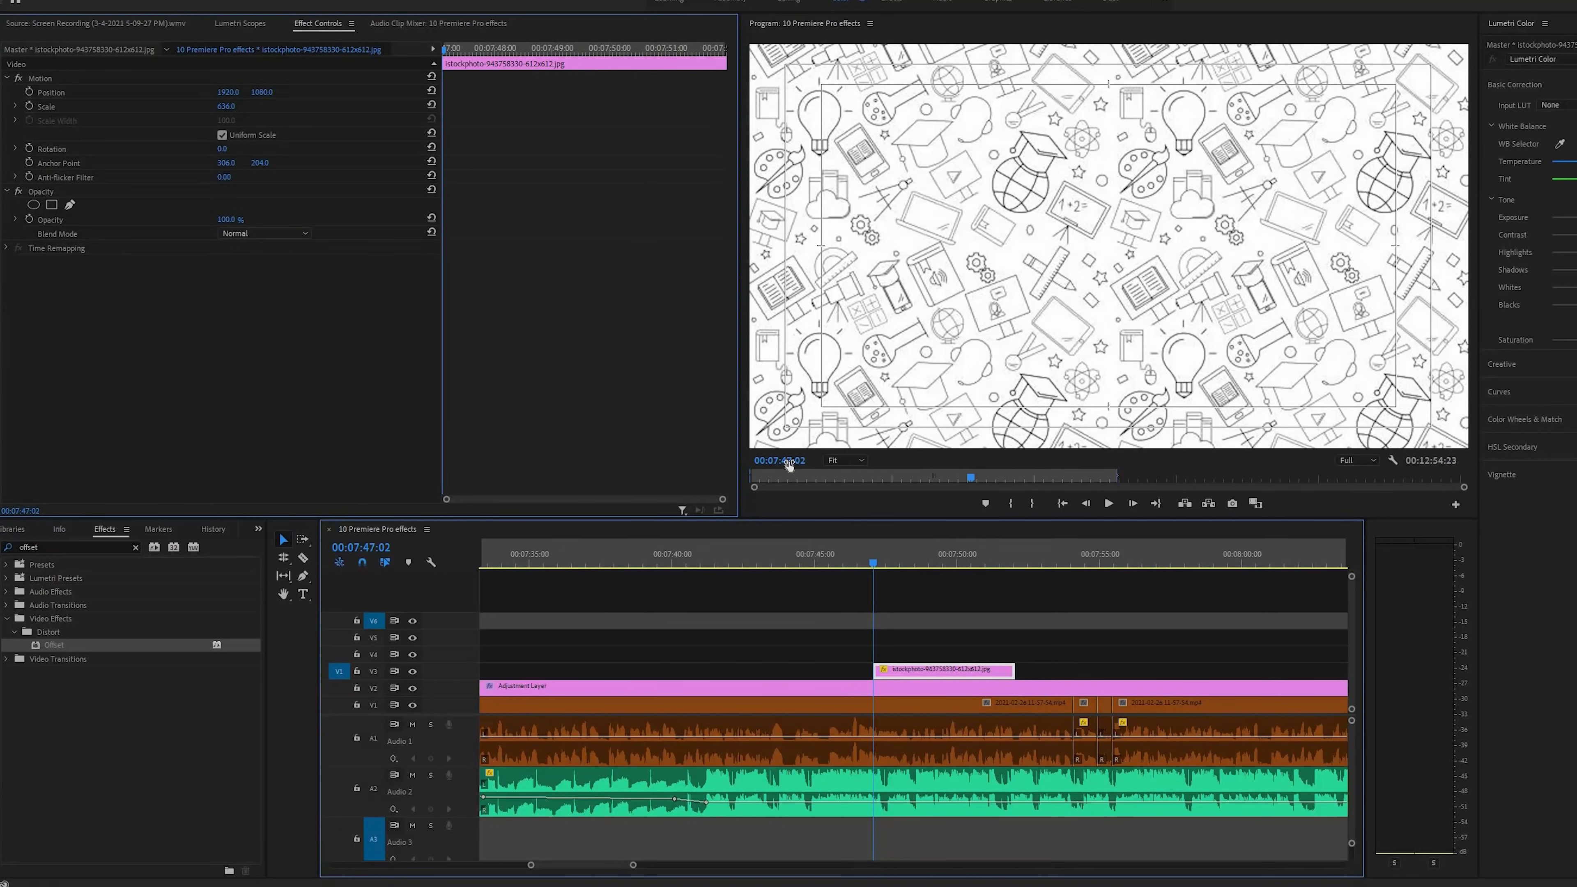
Apply Offset to the istockphoto pattern clip and keyframe Shift Center To horizontally from 306 at 00:07:47:02 to 929 at 00:07:51:20
drag(47, 646, 924, 674)
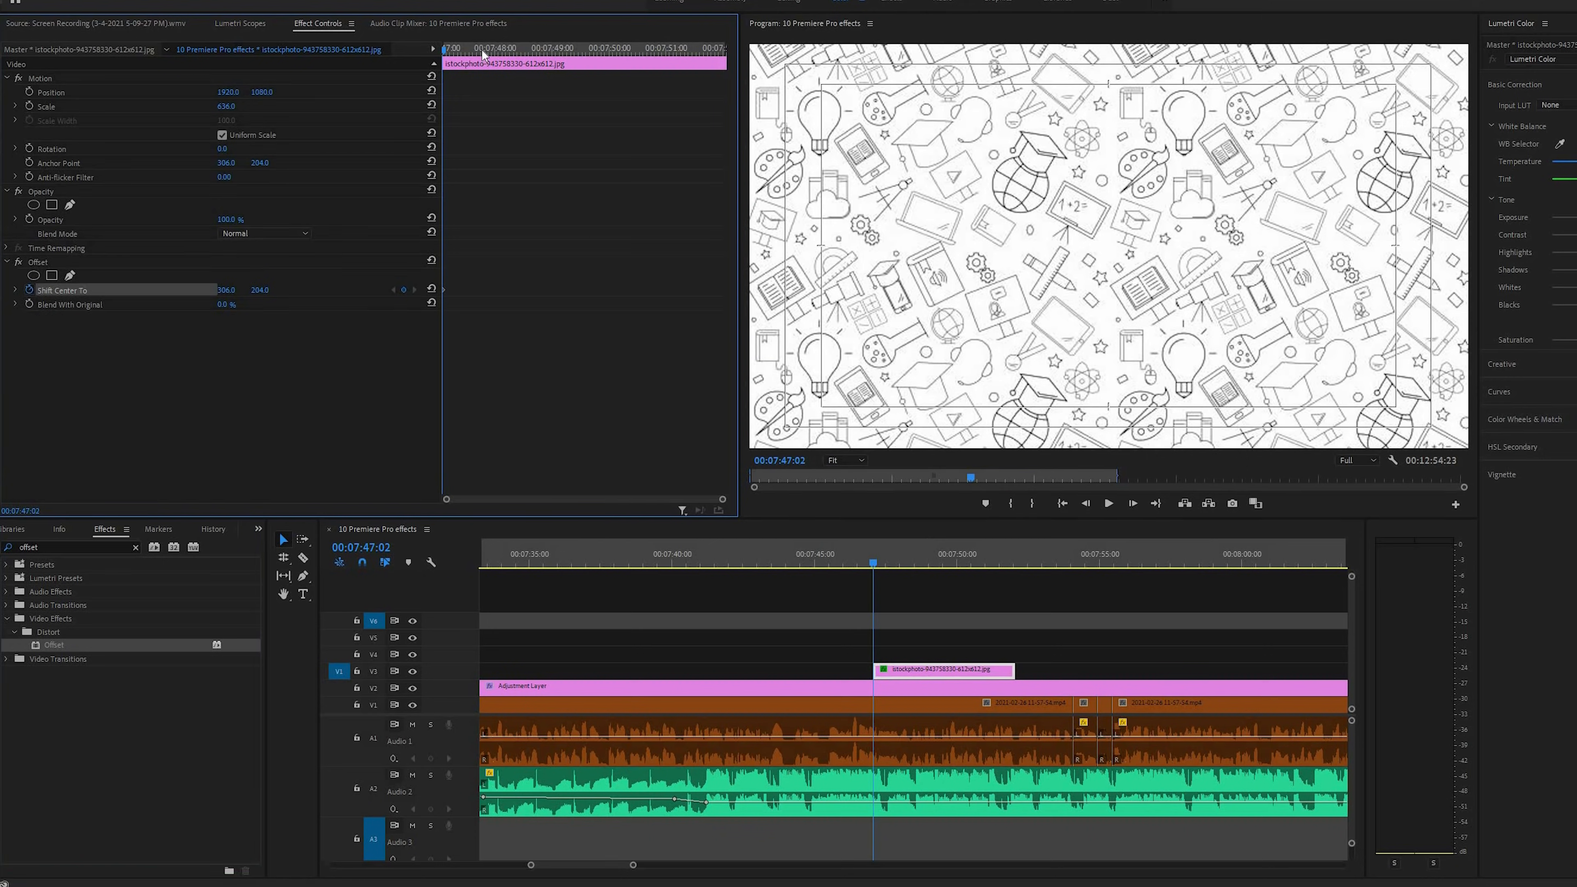
key(space)
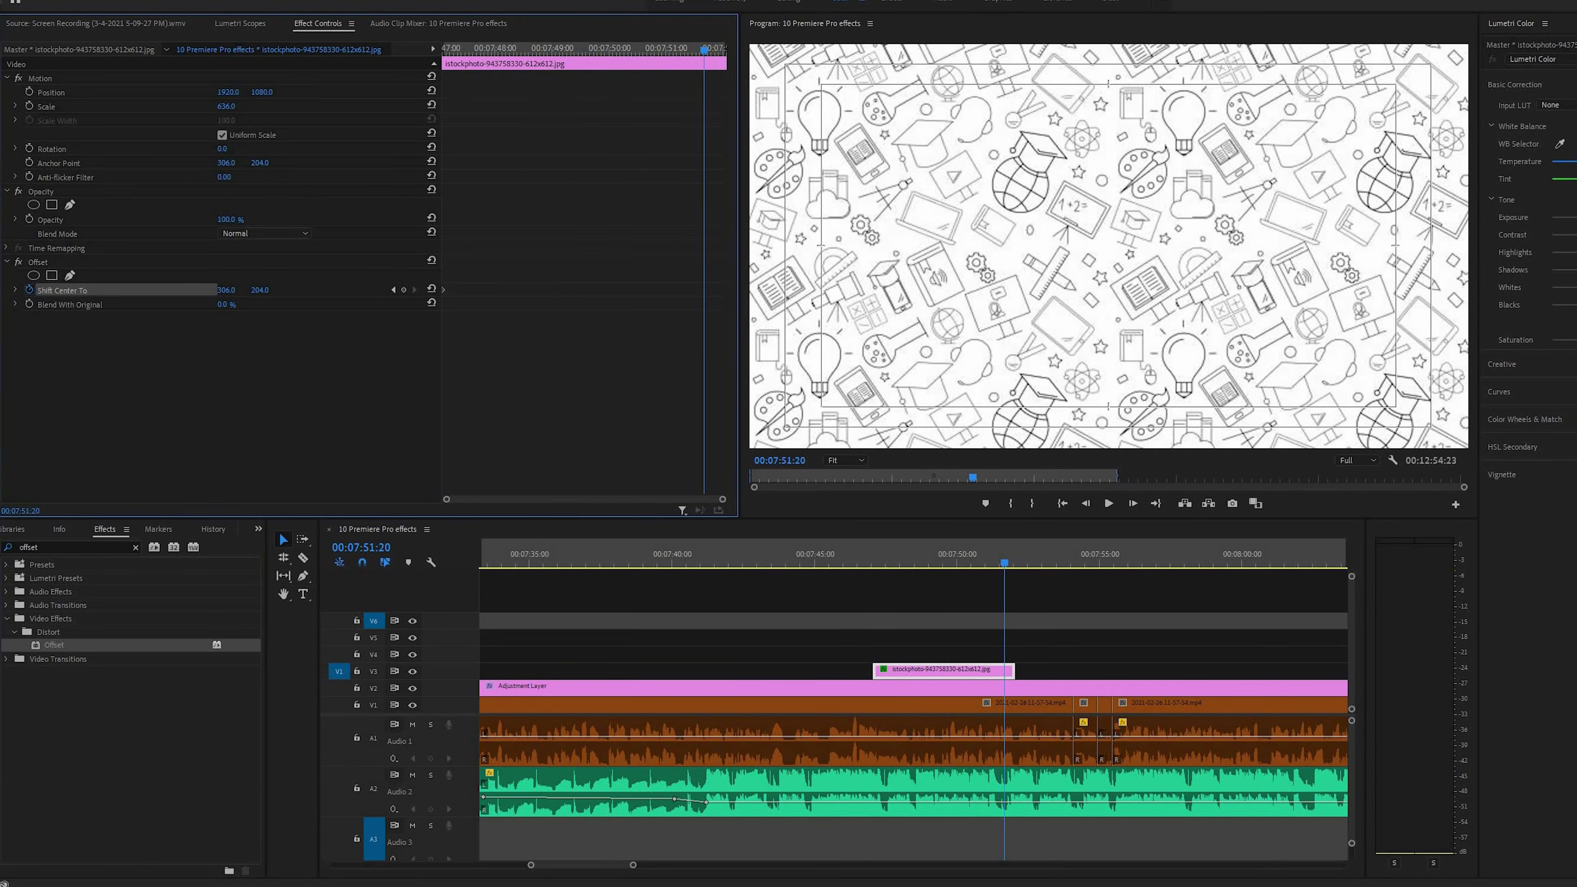
drag(226, 290, 439, 48)
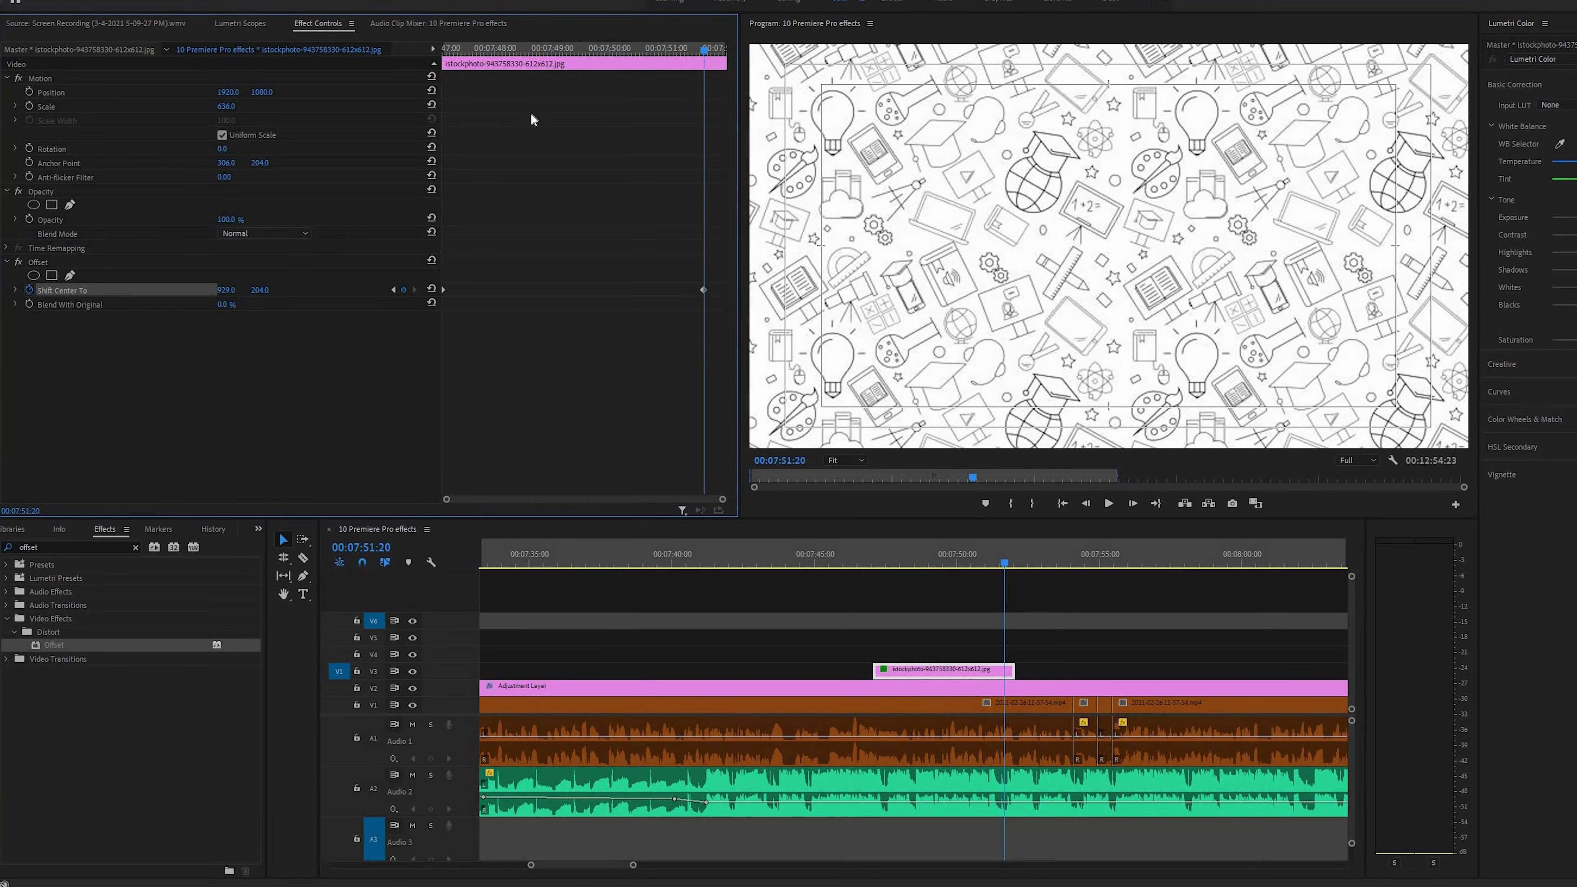
key(space)
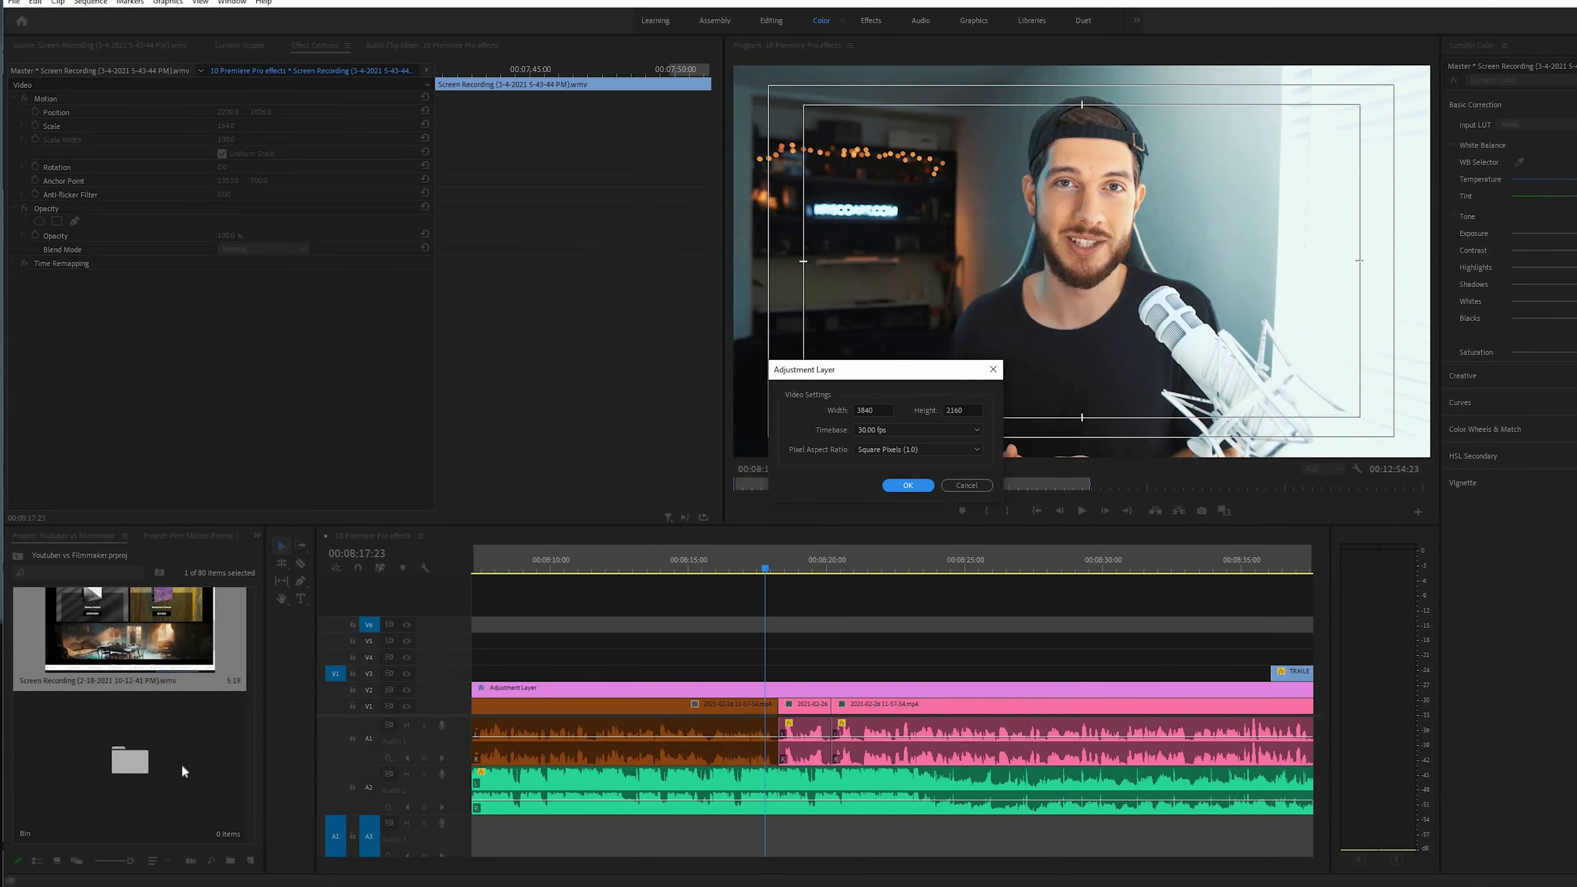
Create an adjustment layer and place it on track V3 over the cut near 00:08:18
key(Return)
drag(739, 669, 748, 664)
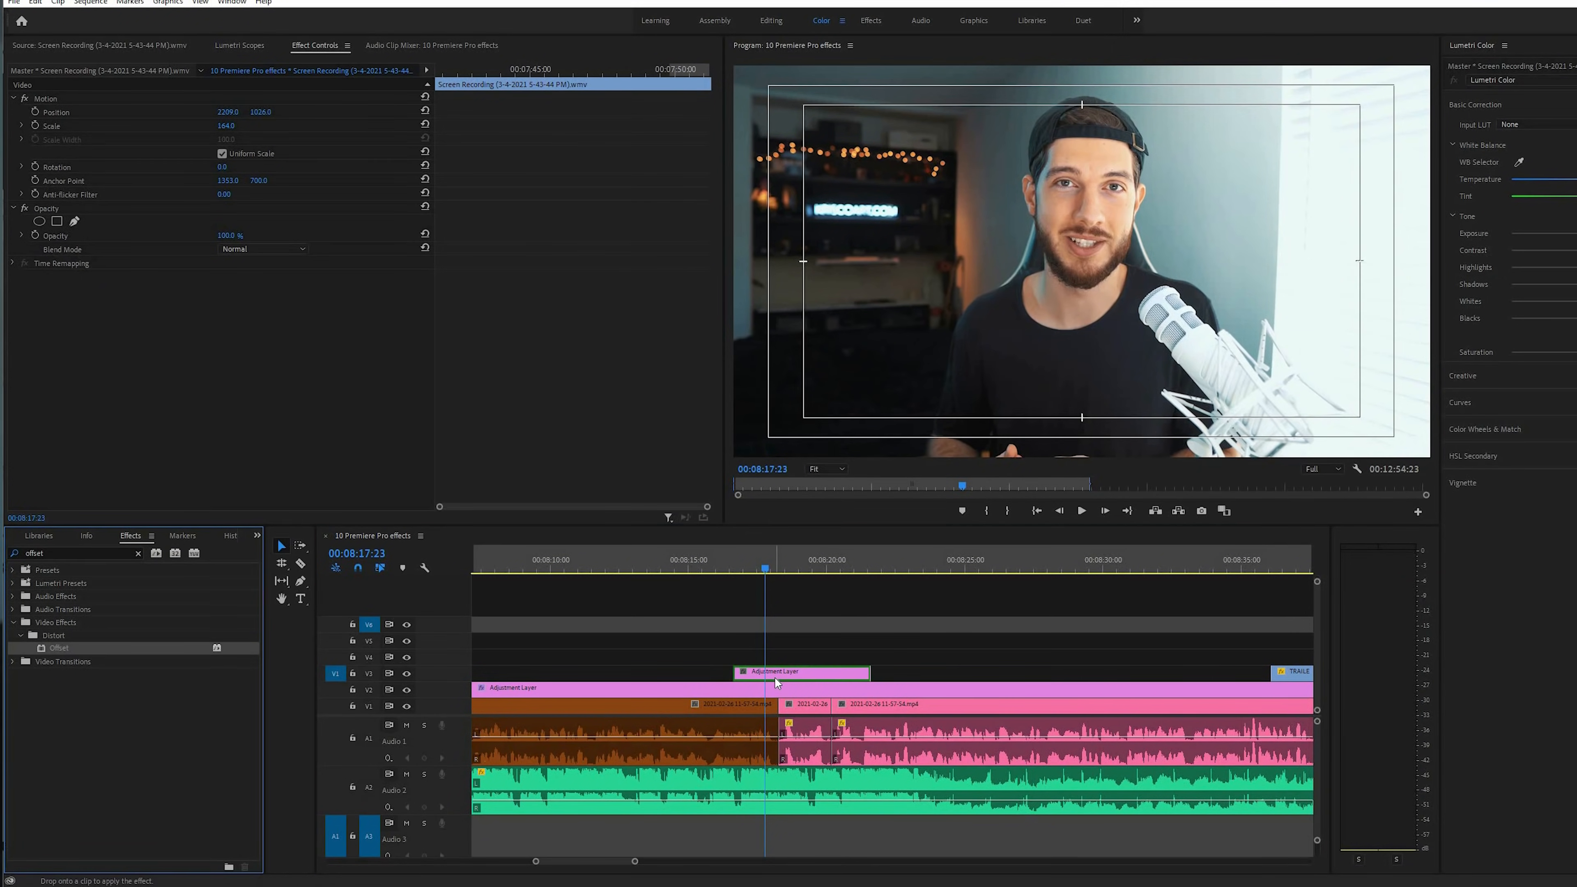
drag(776, 681, 775, 678)
key(equal)
key(equal)
Add Offset to the new adjustment layer and keyframe a horizontal Shift Center To move across the cut, ending at 00:08:18:17
drag(922, 558, 977, 564)
click(35, 304)
drag(228, 303, 112, 303)
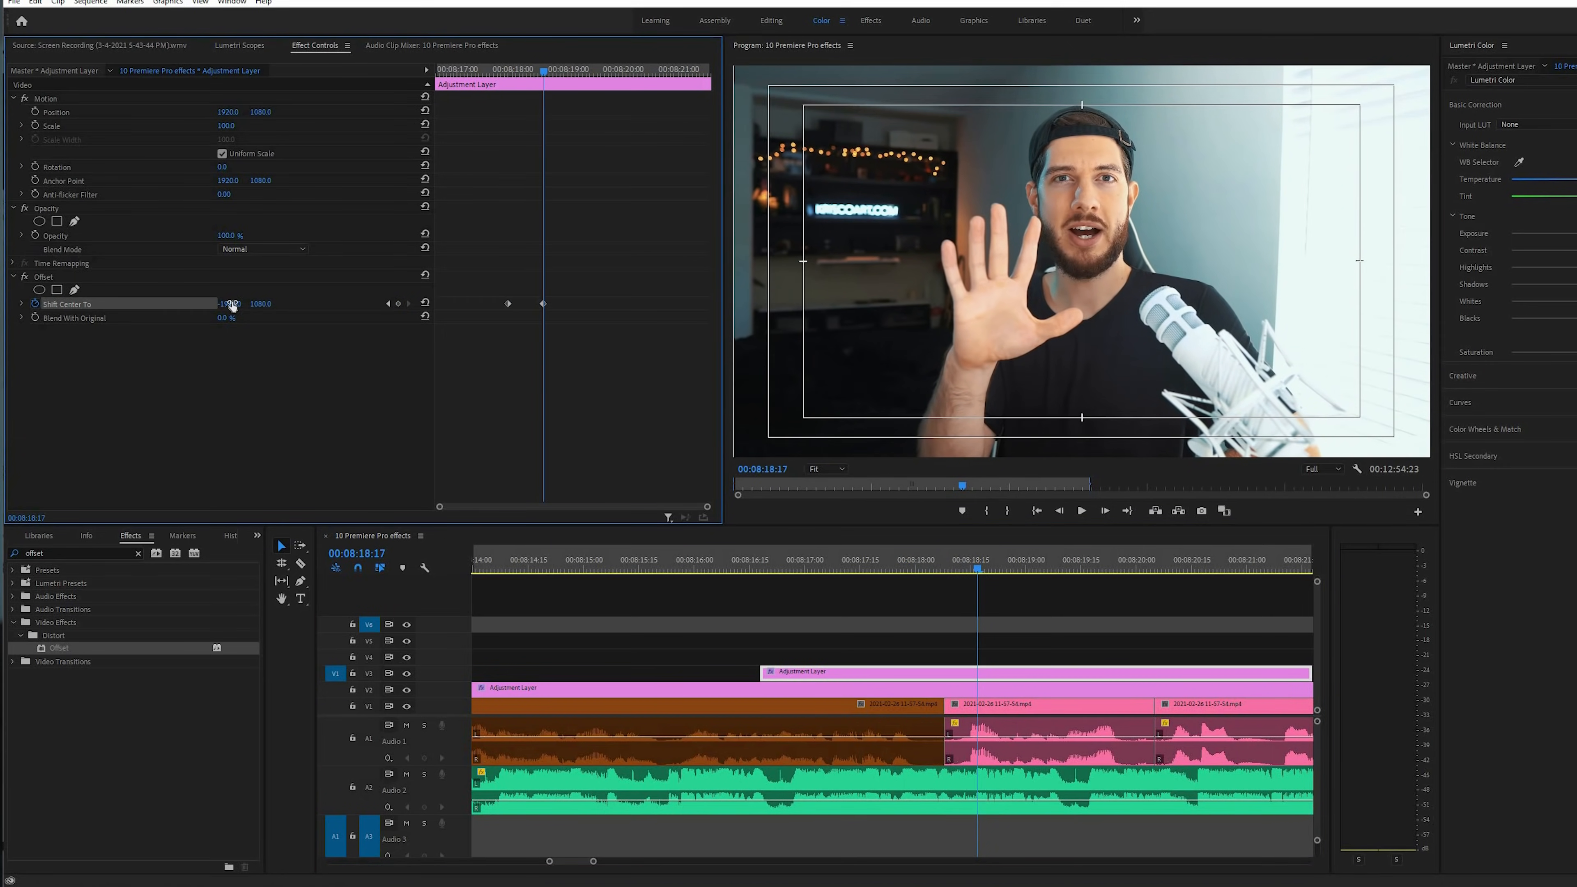
Preview the offset transition, ease both Shift Center To keyframes and bring them closer together around the cut
click(893, 574)
key(space)
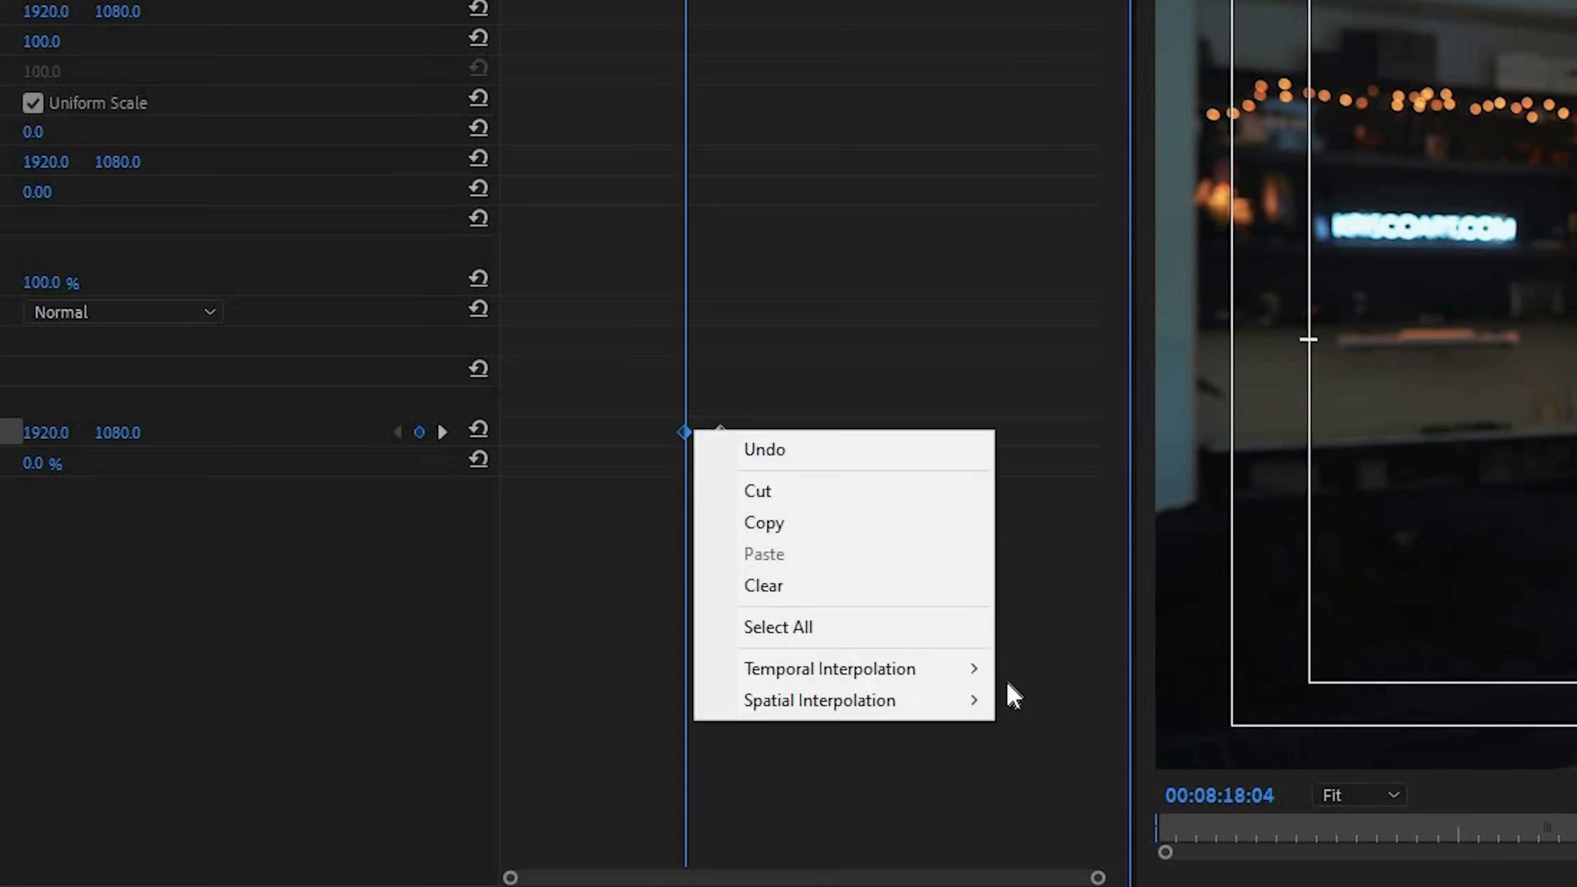
click(870, 652)
right_click(721, 432)
click(1068, 704)
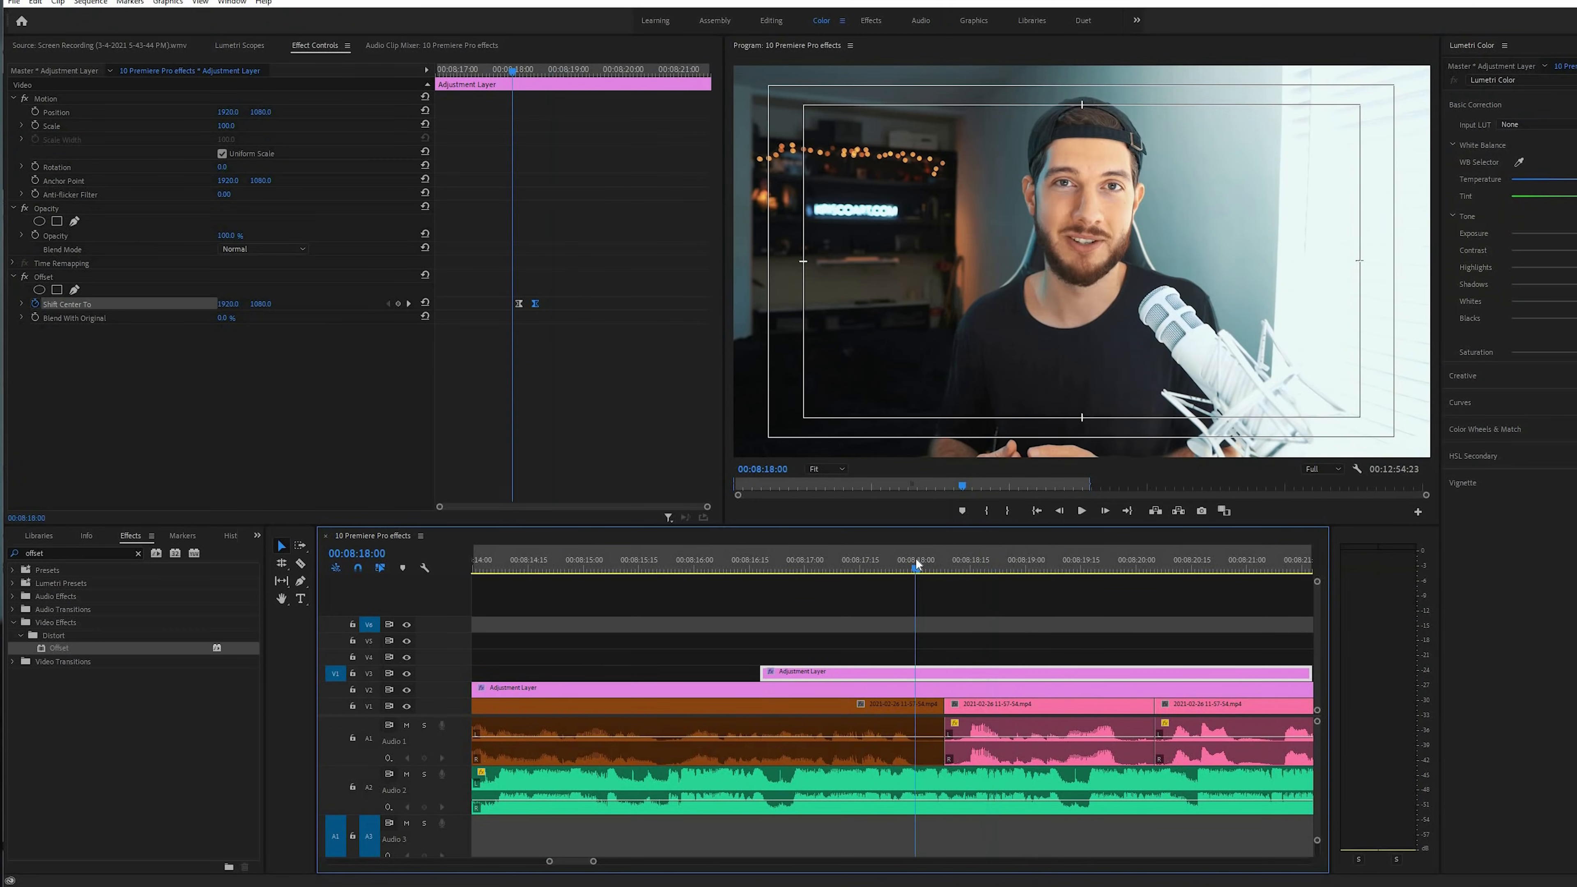
drag(918, 563, 964, 564)
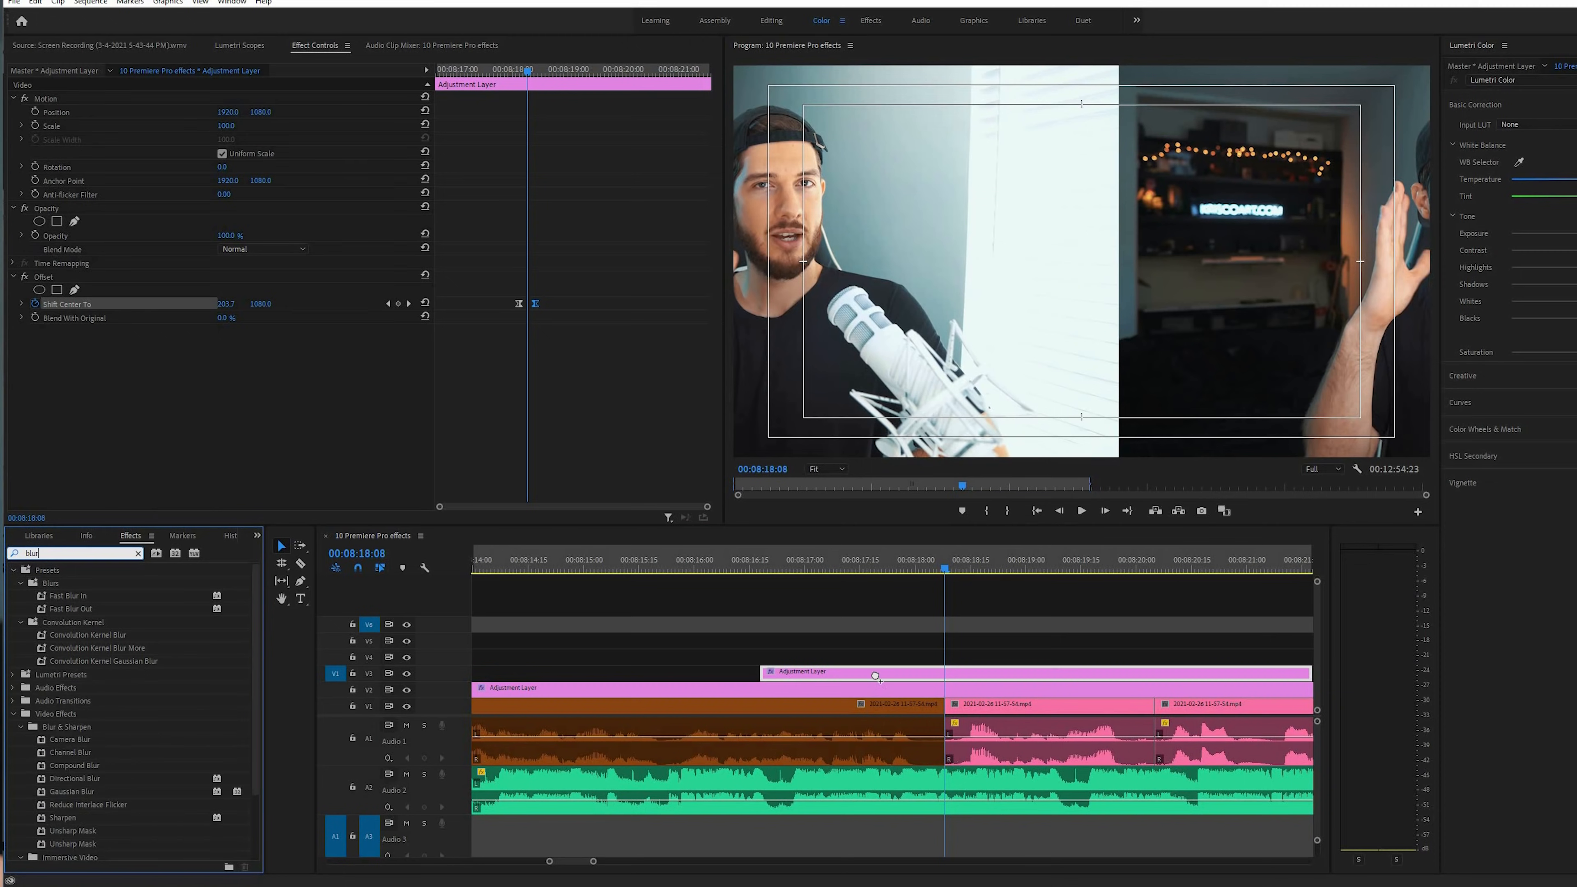
Apply Directional Blur to the adjustment layer with a direction of 90° and a blur length of 1000
drag(526, 72, 520, 71)
click(222, 359)
drag(222, 373, 677, 373)
text(90)
key(Return)
click(527, 71)
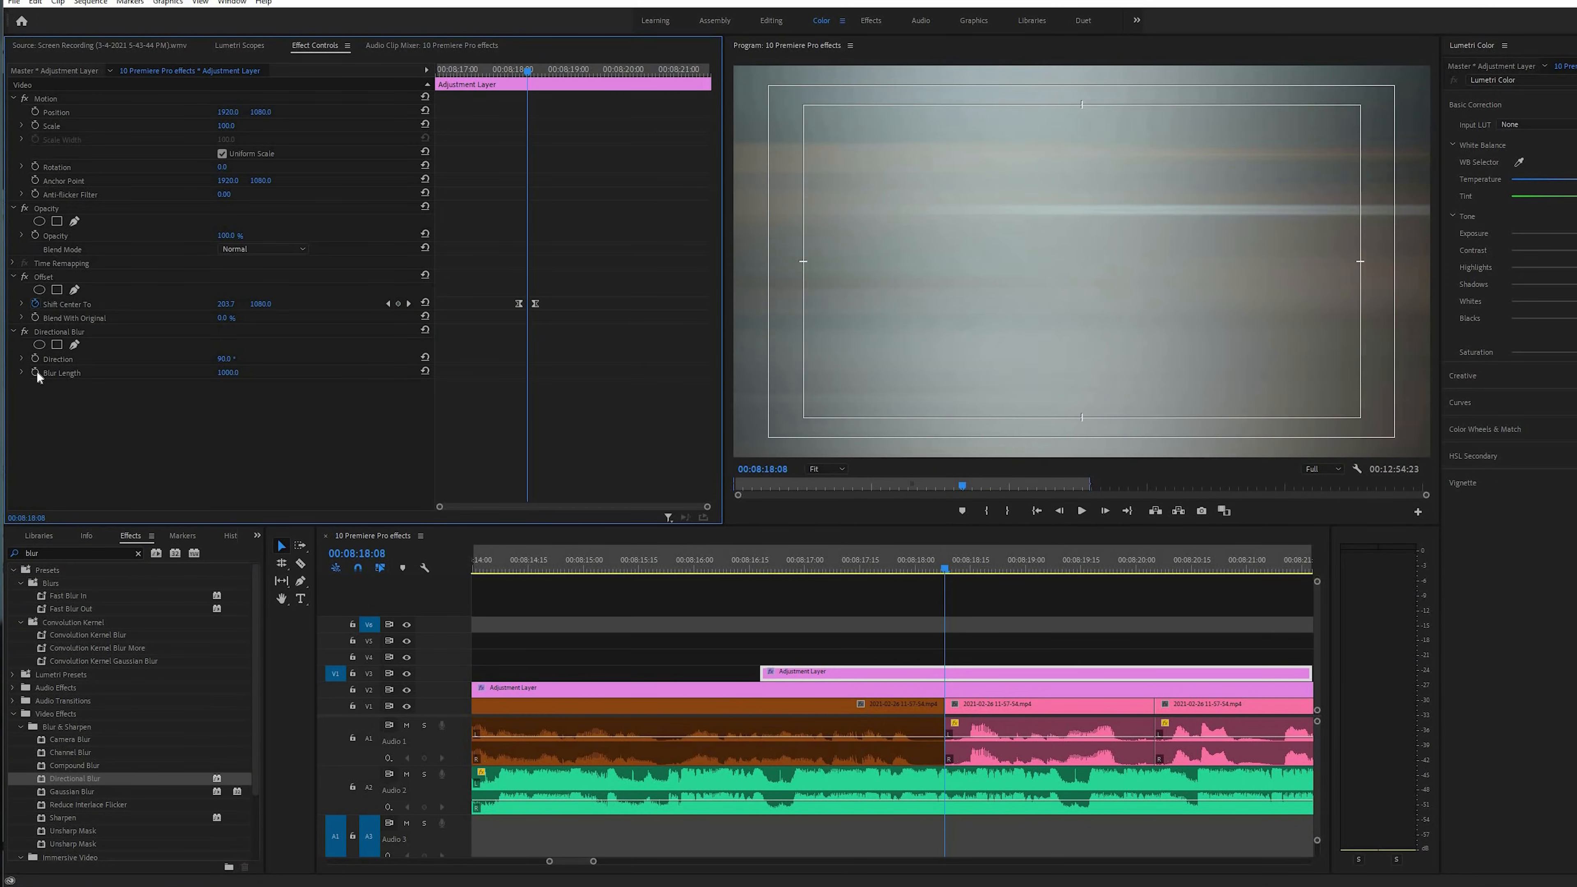
Keyframe the Directional Blur length to peak midway through the offset move and drop at both ends, and preview the transition
drag(525, 72, 518, 71)
drag(226, 372, 6, 373)
click(537, 73)
drag(311, 386, 8, 386)
drag(534, 372, 536, 373)
click(902, 563)
key(space)
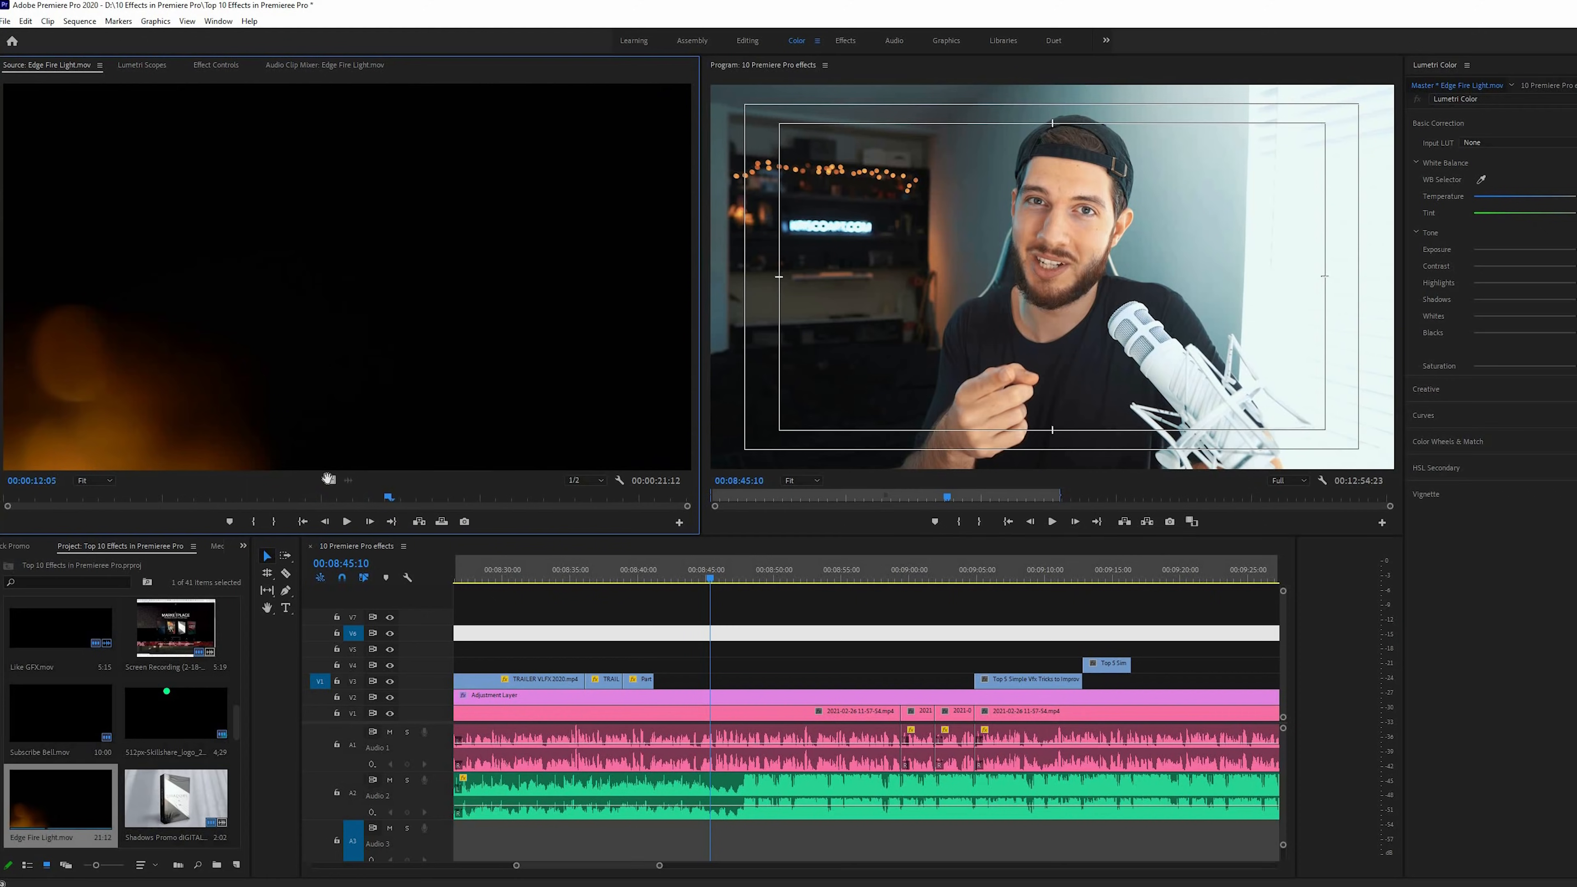
Place Edge Fire Light.mov on track V5 over the footage around 00:08:45:10 and set its blend mode to Screen
drag(679, 658, 725, 655)
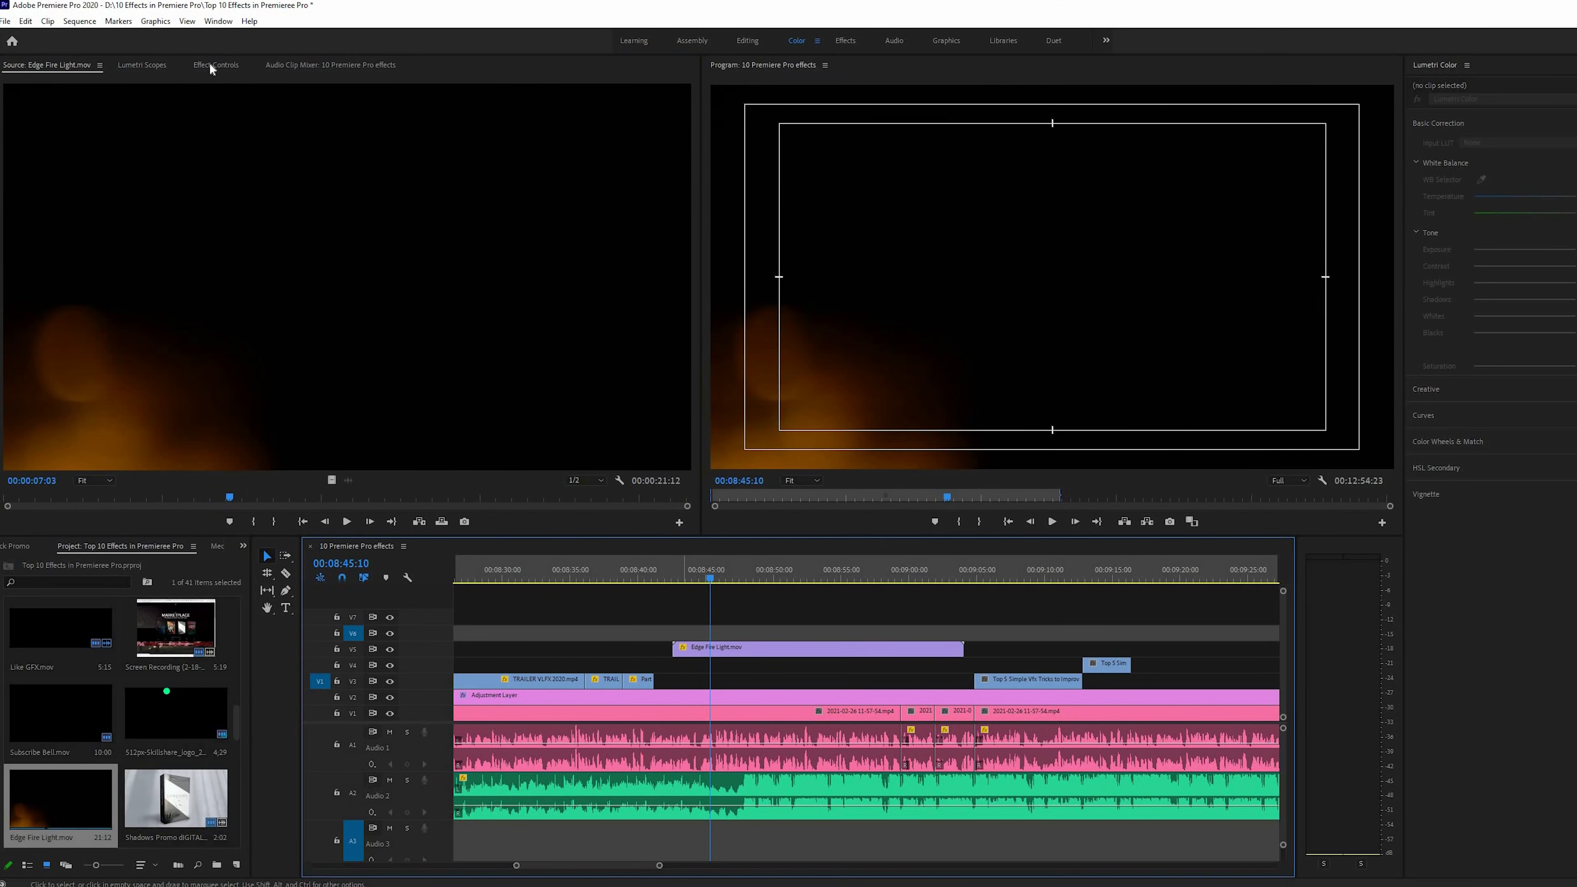
key(shift+5)
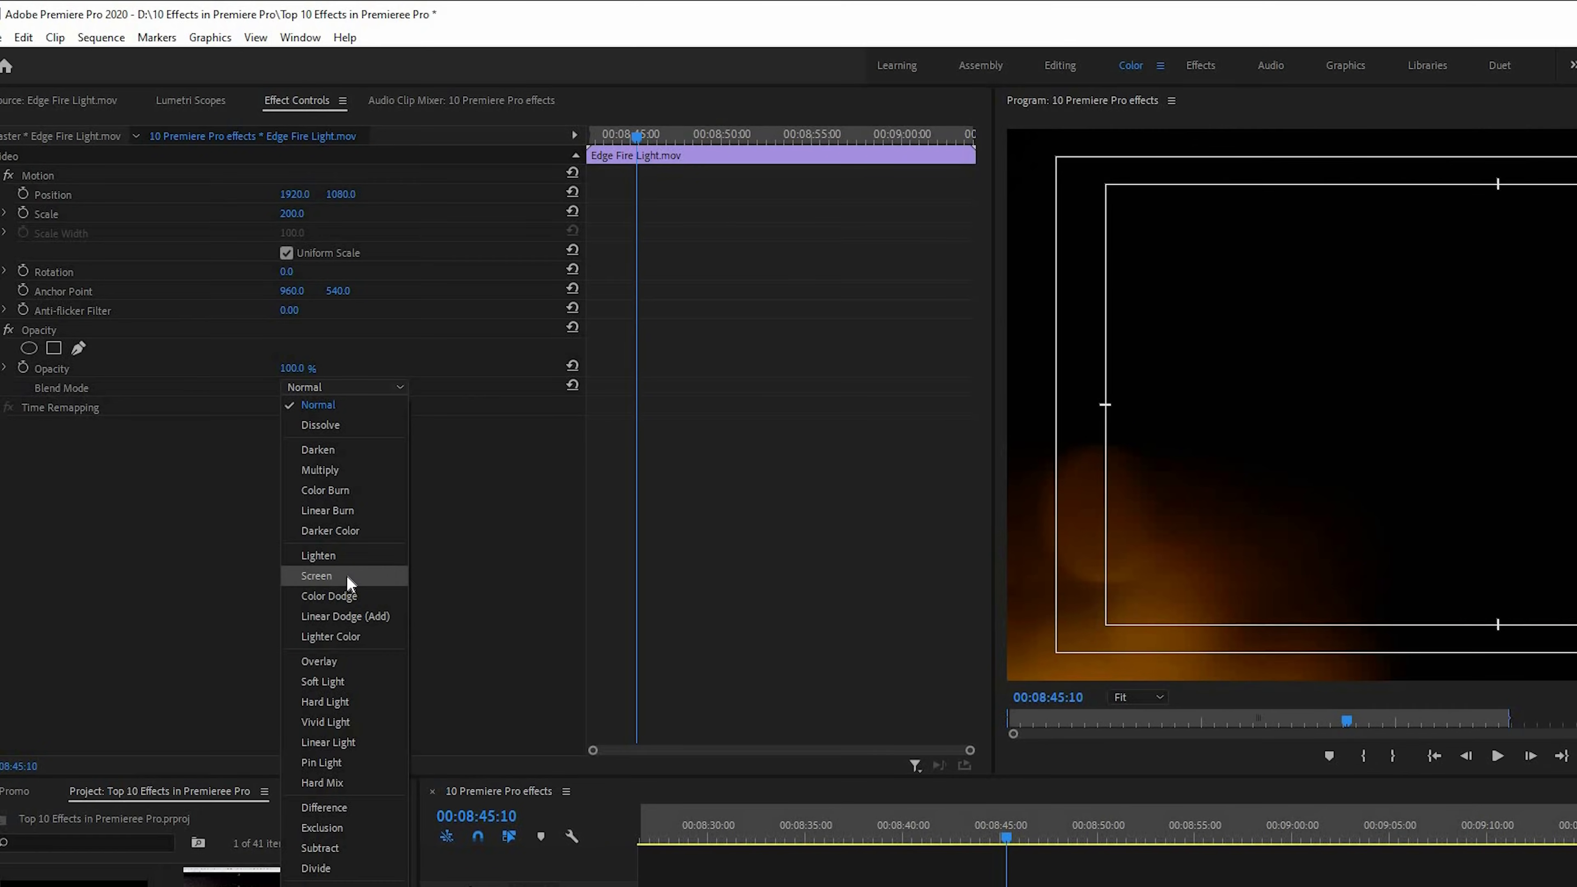
click(442, 632)
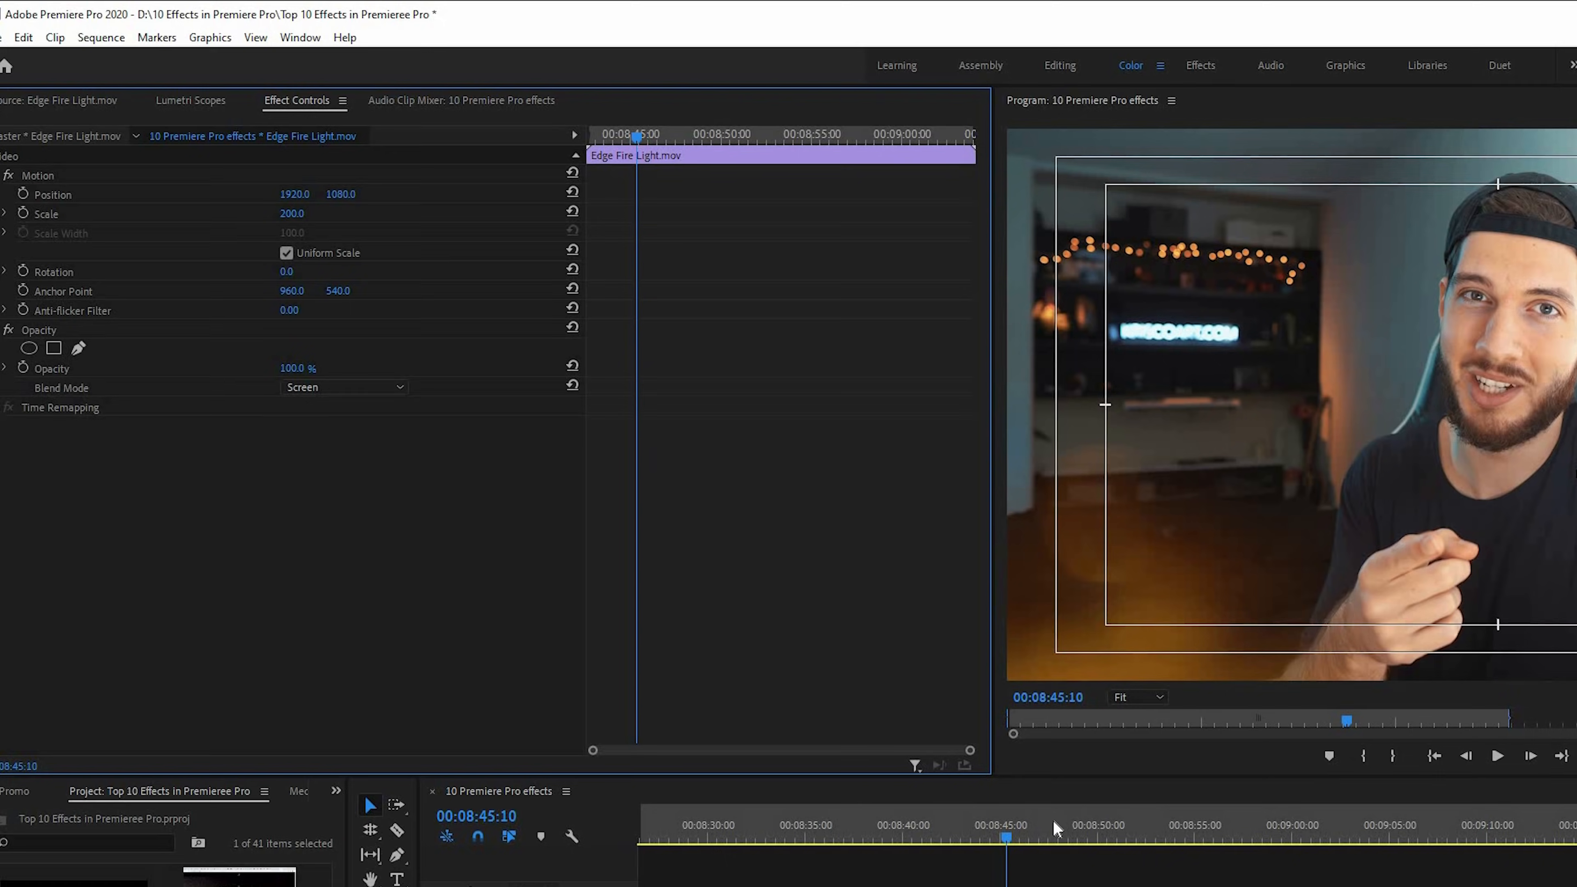
click(1078, 822)
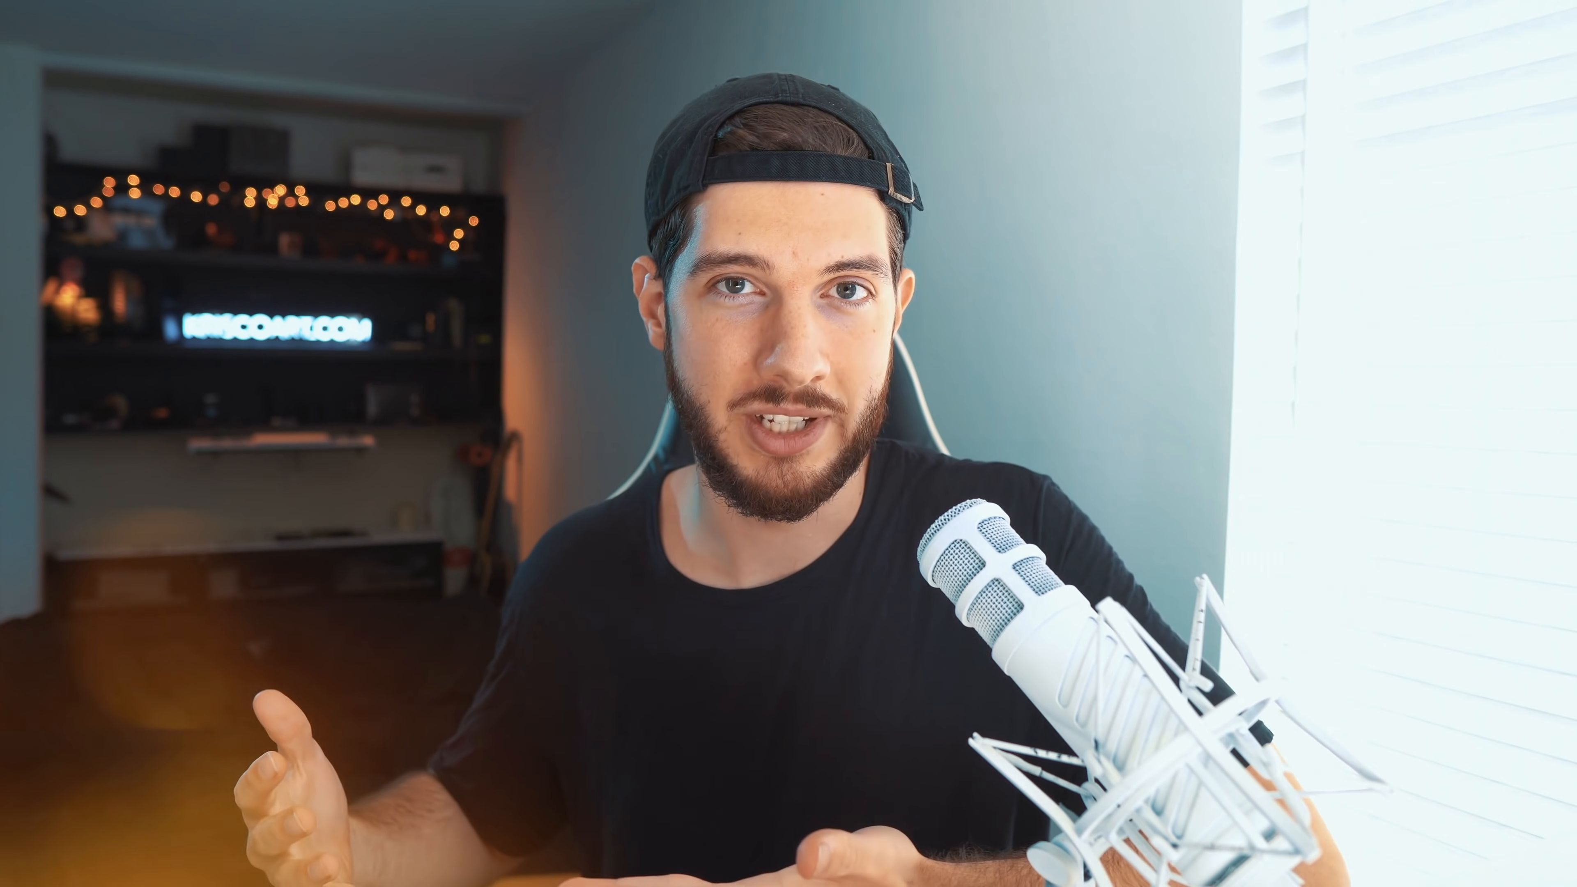